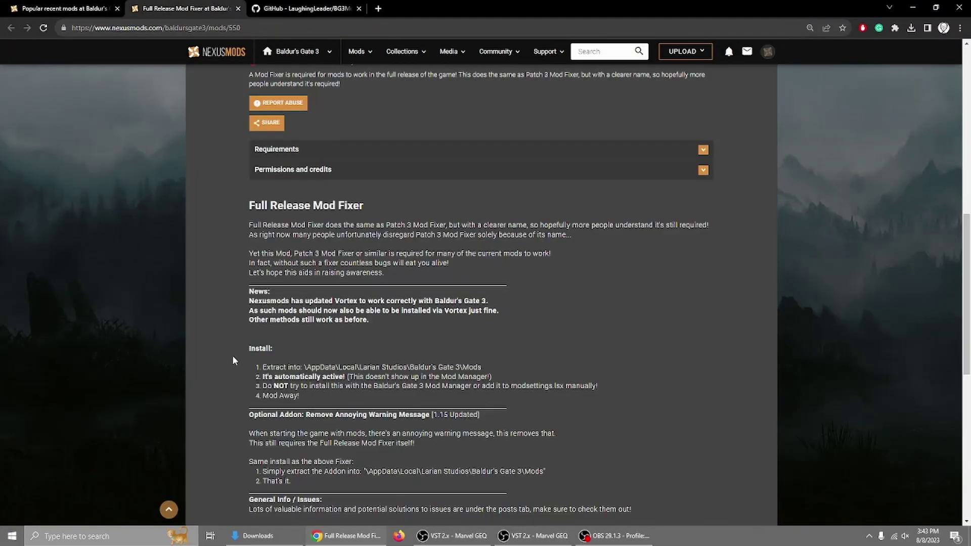
# Step: Find the files of the Full Release Mod Fixer mod and start a manual slow download of the main Full Release Mod Fixer file
pyautogui.scroll(7, 234, 364)
pyautogui.scroll(3, 235, 376)
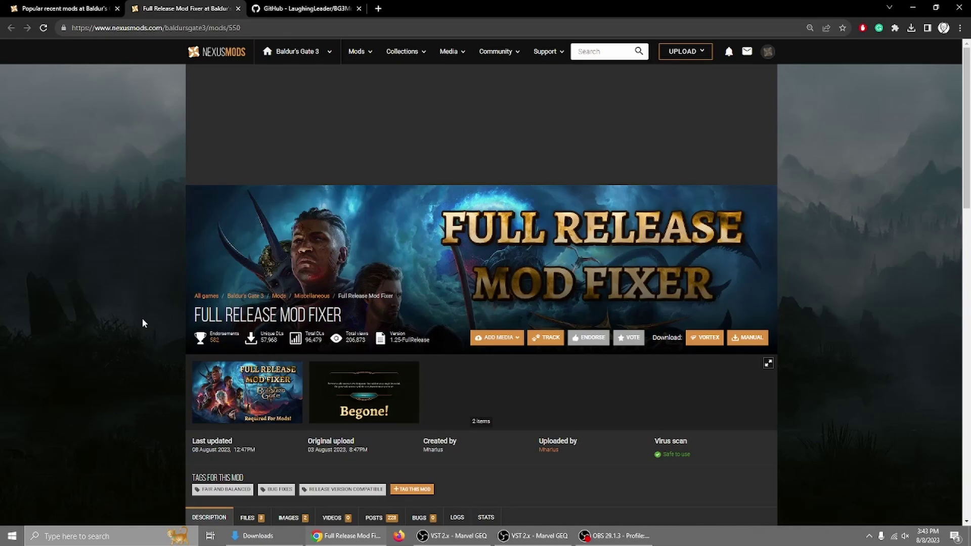
pyautogui.scroll(-3, 143, 322)
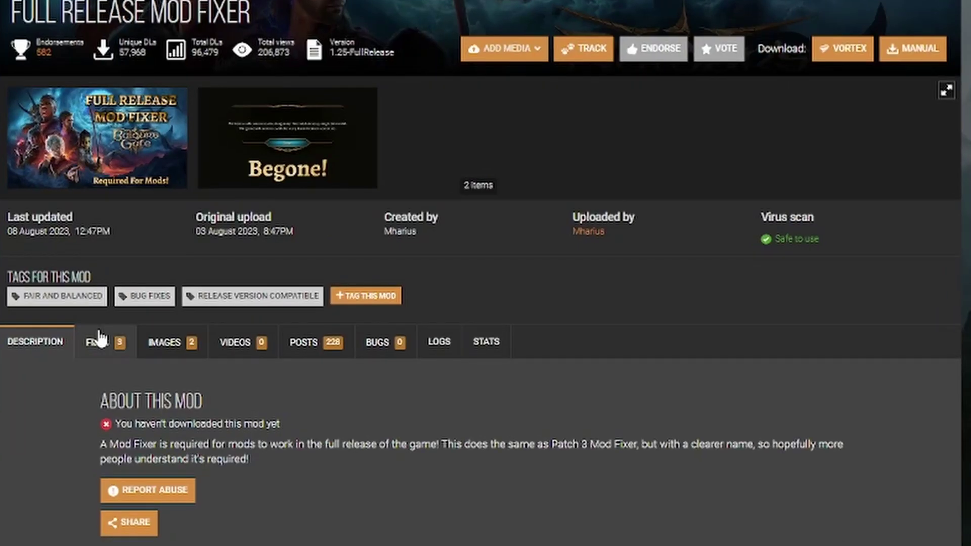
pyautogui.click(108, 338)
pyautogui.scroll(-3, 72, 385)
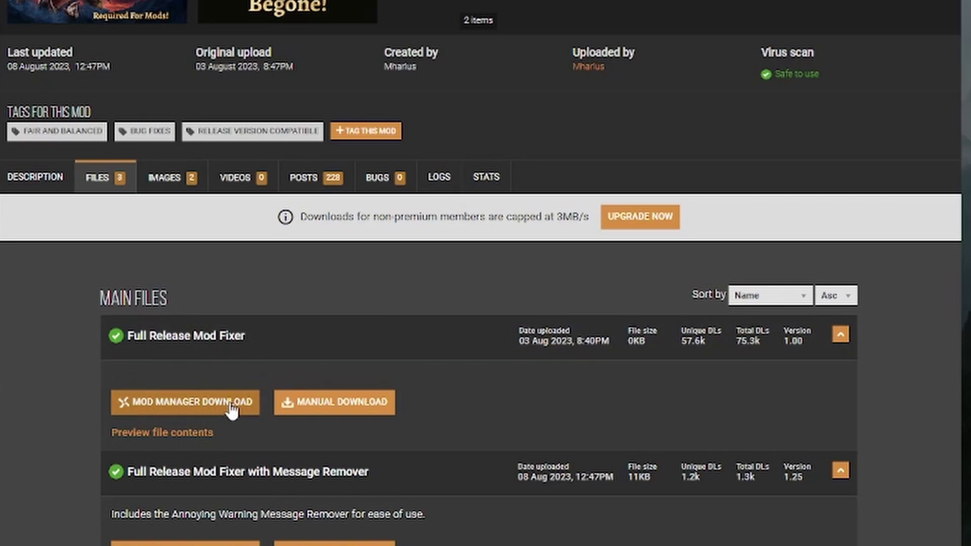
pyautogui.click(349, 402)
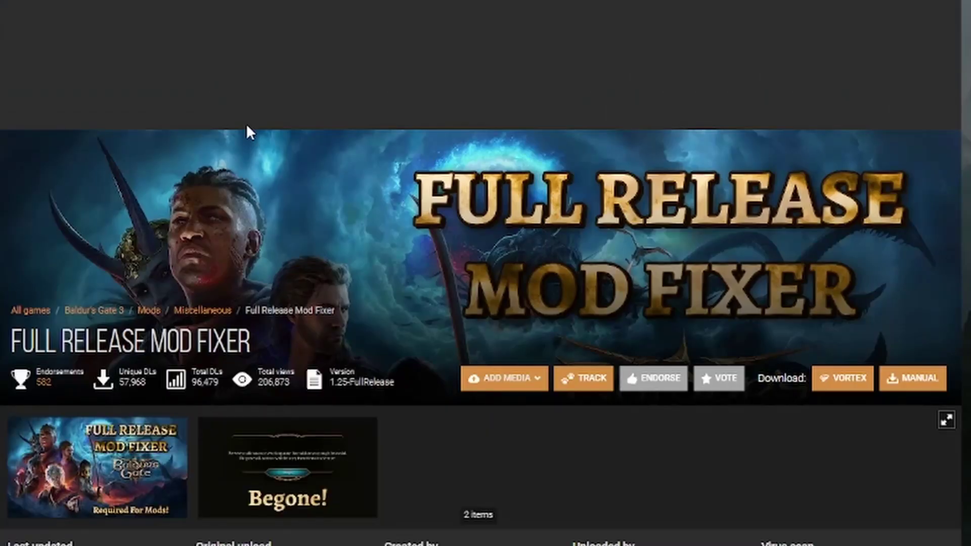
pyautogui.scroll(-10, 263, 304)
pyautogui.click(493, 328)
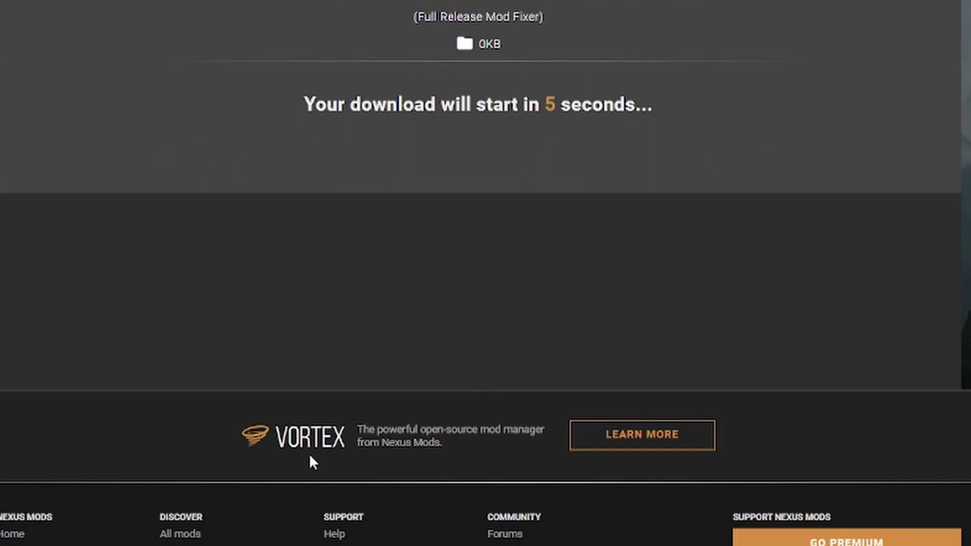
pyautogui.scroll(8, 300, 441)
pyautogui.scroll(2, 304, 460)
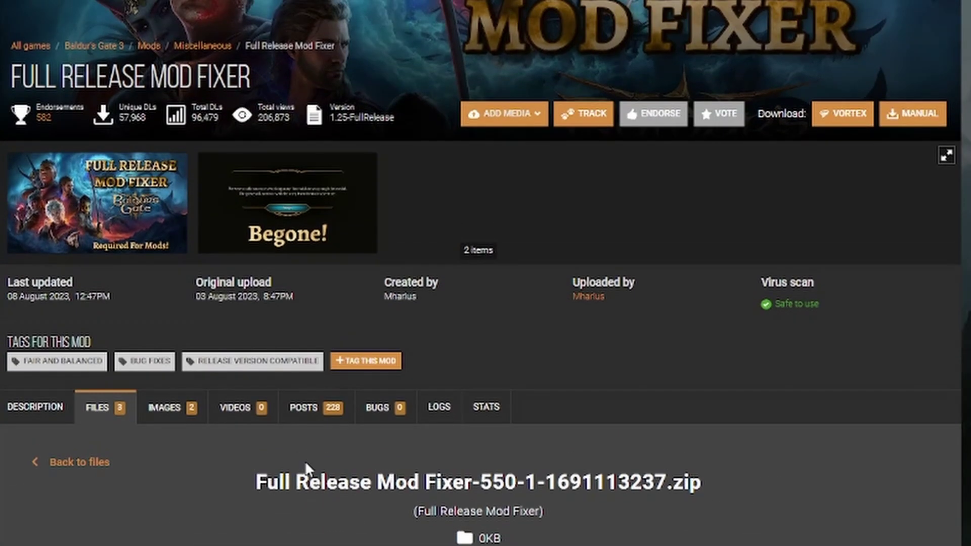
pyautogui.scroll(5, 305, 460)
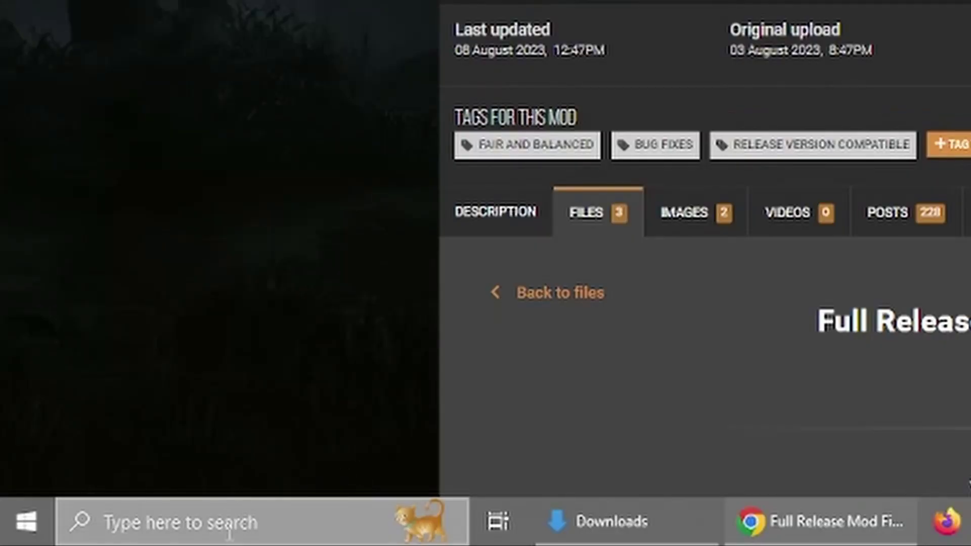
# Step: Search Windows for %appdata%, open the Roaming folder it points to and go up to the AppData folder
pyautogui.click(269, 521)
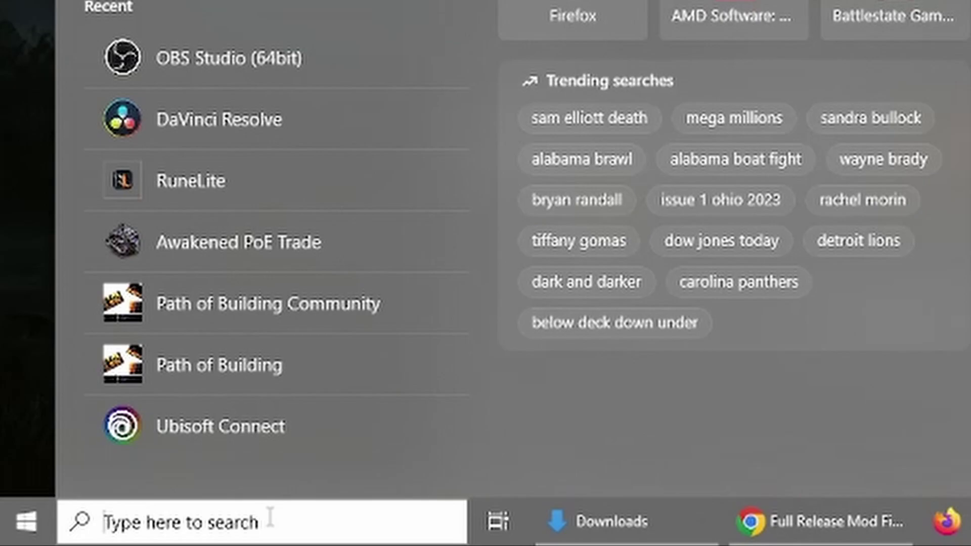
pyautogui.write('%appdata')
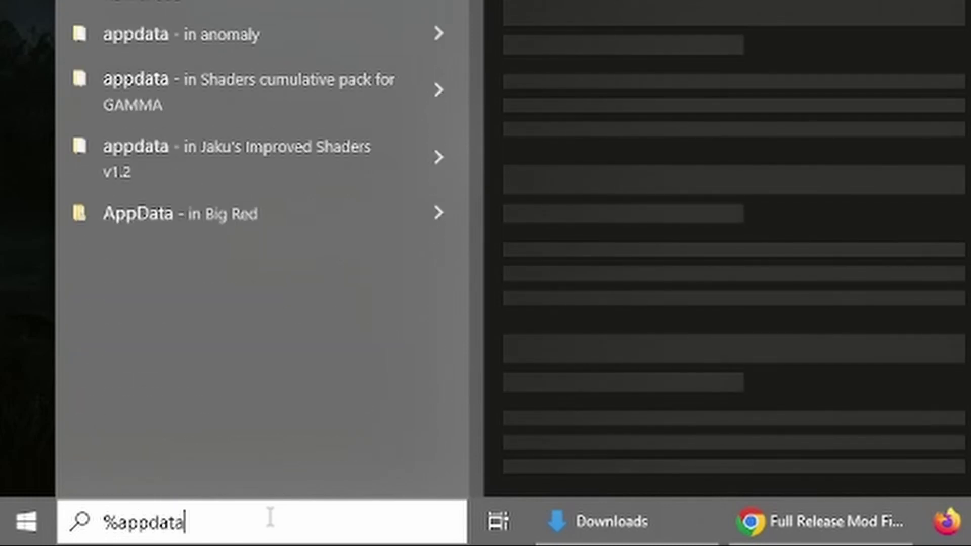
pyautogui.write('%')
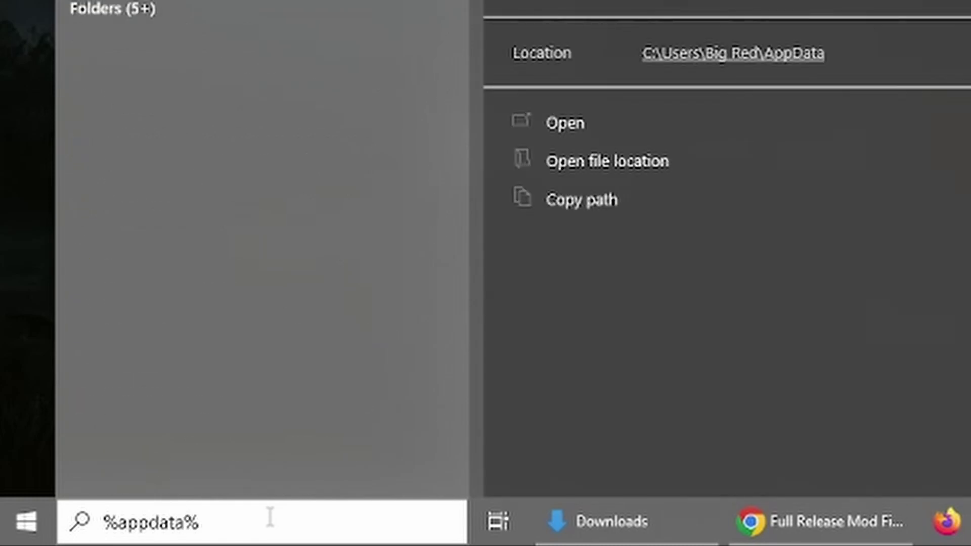
pyautogui.press('Return')
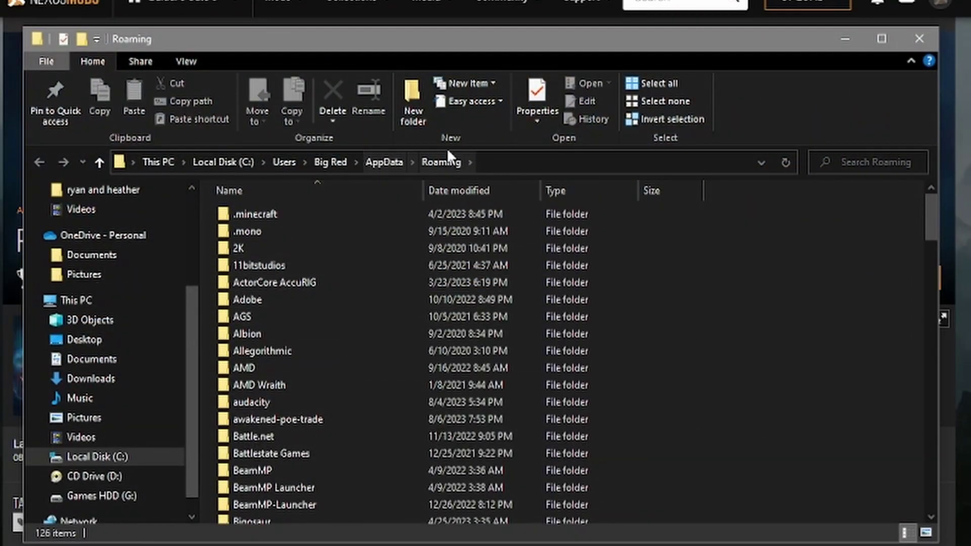
pyautogui.click(385, 161)
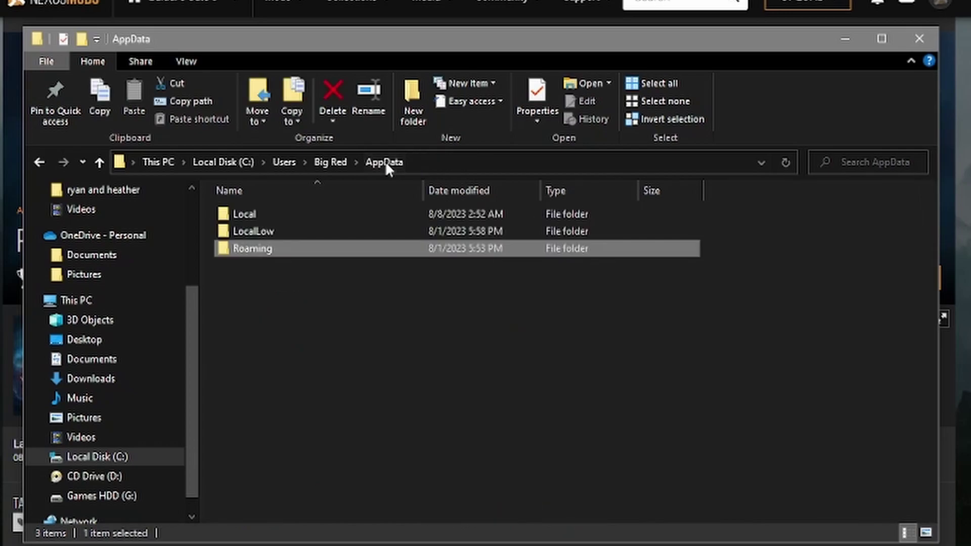
# Step: Open the Mods folder under Local\Larian Studios\Baldur's Gate 3
pyautogui.doubleClick(291, 214)
pyautogui.scroll(-7, 319, 360)
pyautogui.scroll(-20, 319, 360)
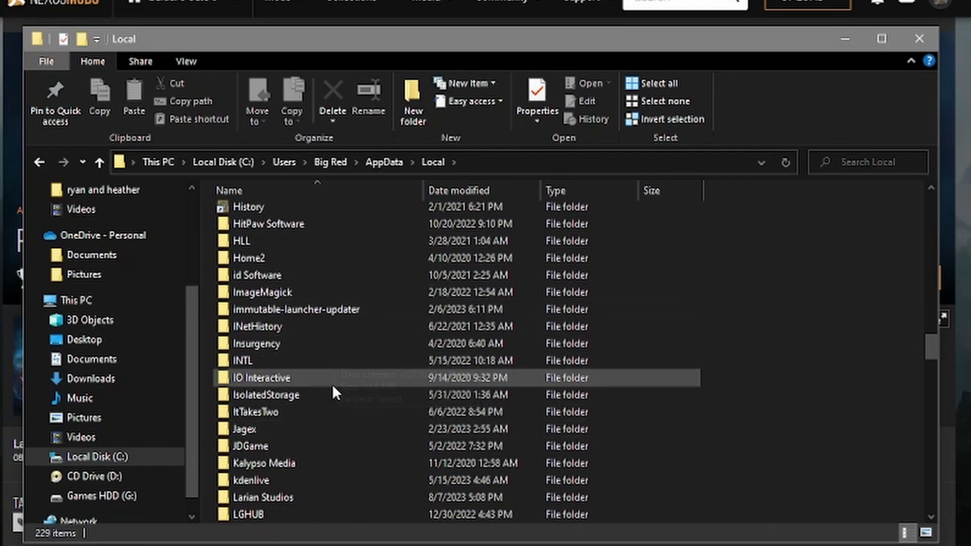
pyautogui.scroll(-2, 336, 428)
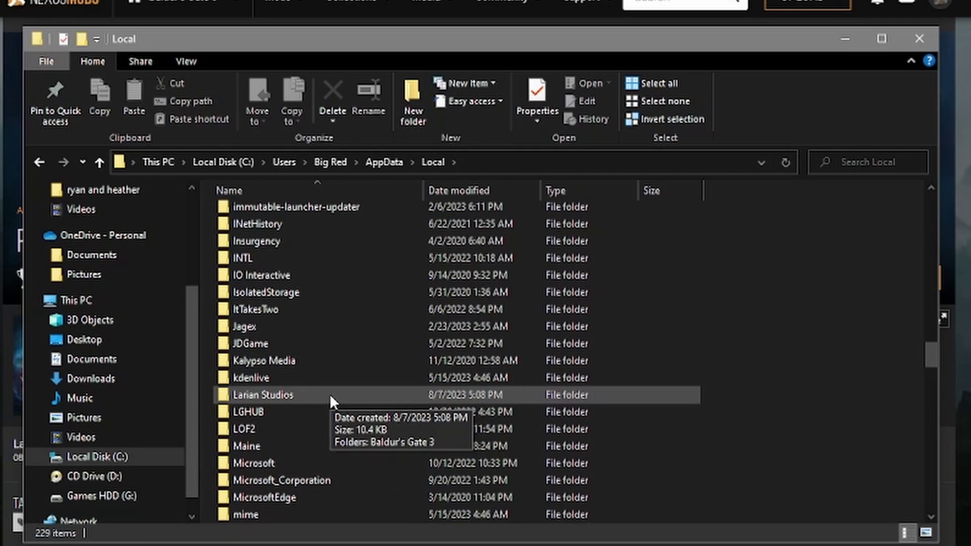
pyautogui.doubleClick(329, 395)
pyautogui.doubleClick(320, 219)
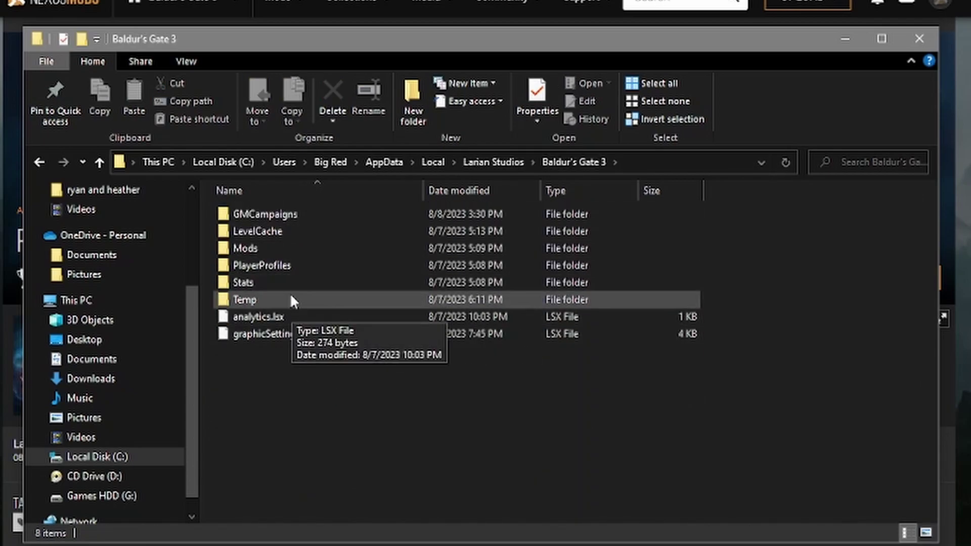
pyautogui.doubleClick(297, 256)
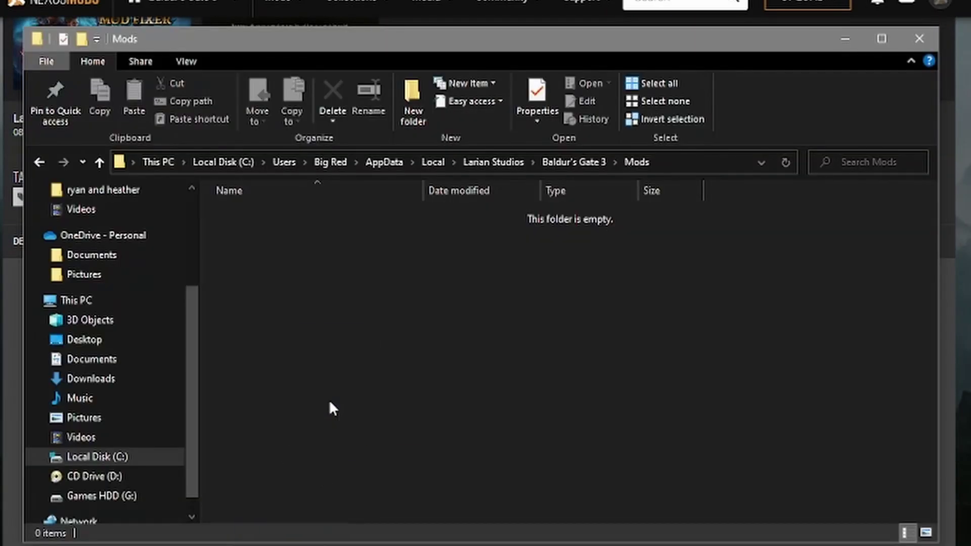
# Step: Paste the Full Release Mod Fixer archive into the Mods folder and extract its contents directly there
pyautogui.hotkey('ctrl', 'v')
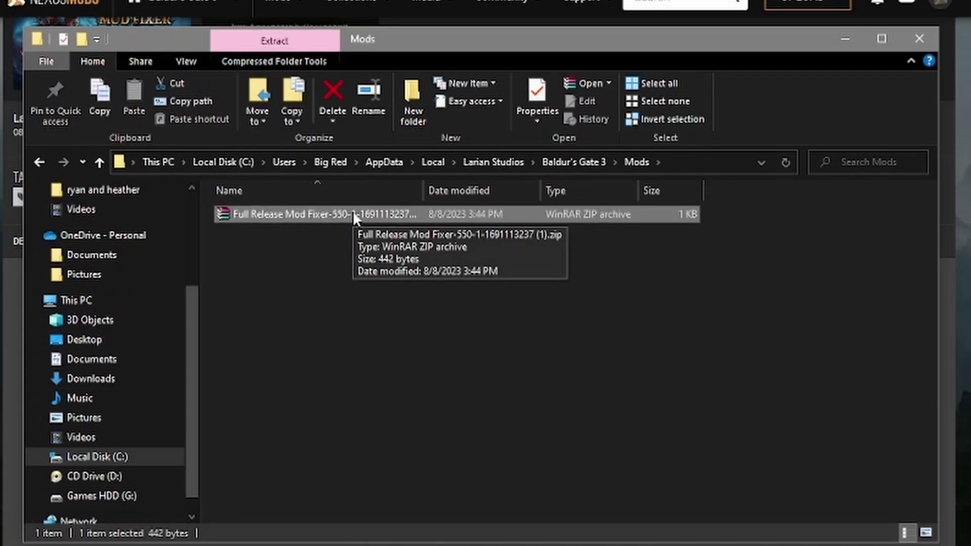
pyautogui.click(344, 292)
pyautogui.rightClick(284, 217)
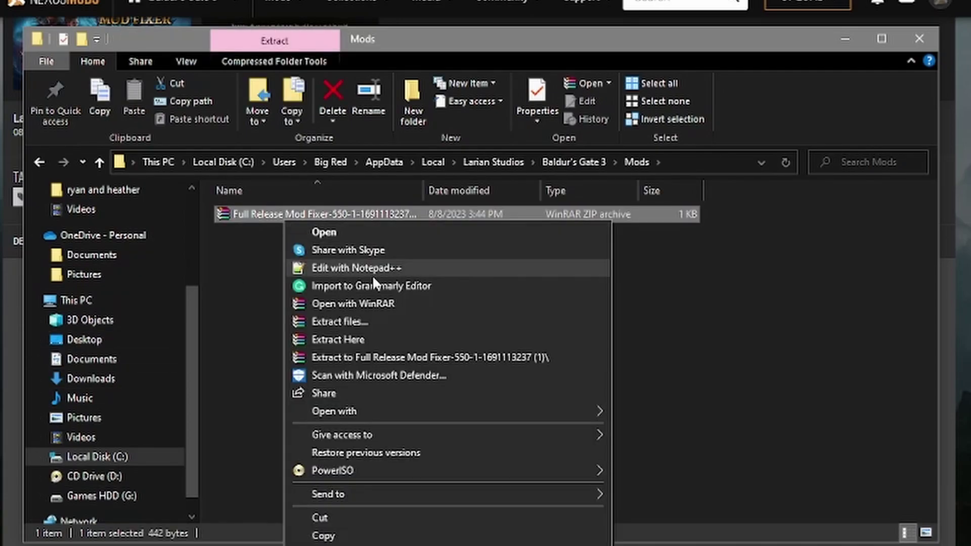
pyautogui.click(370, 337)
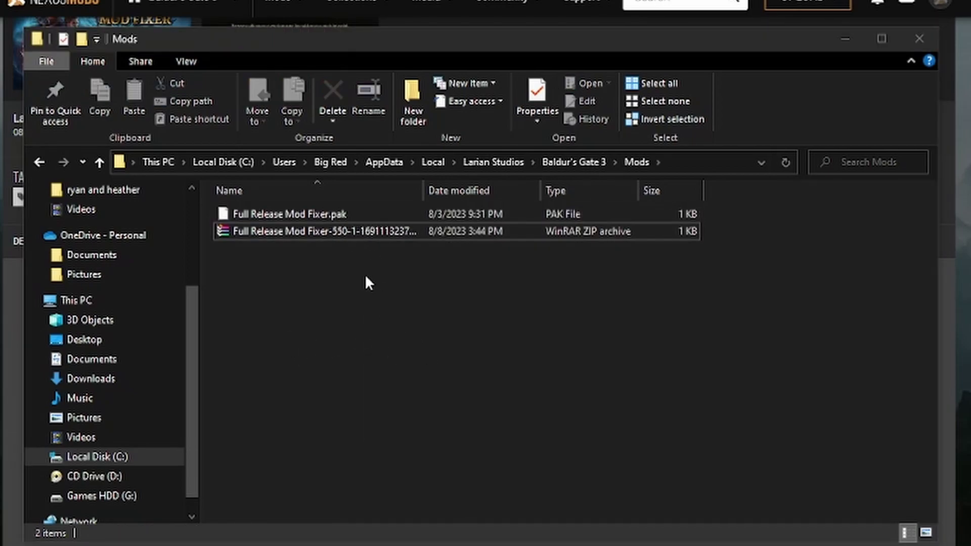
# Step: Delete the Full Release Mod Fixer zip archive from the Mods folder and return to the mod's web page
pyautogui.click(332, 233)
pyautogui.press('Delete')
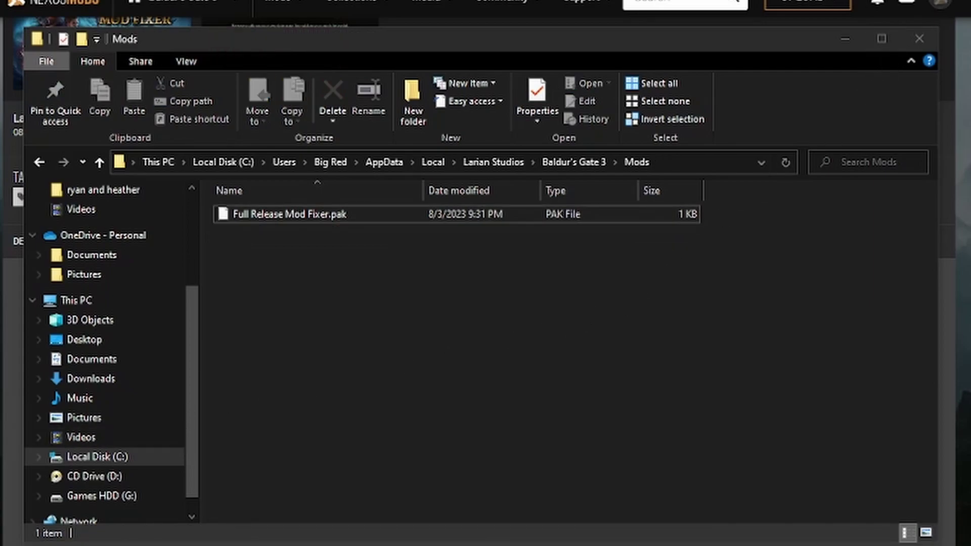
pyautogui.hotkey('alt', 'F4')
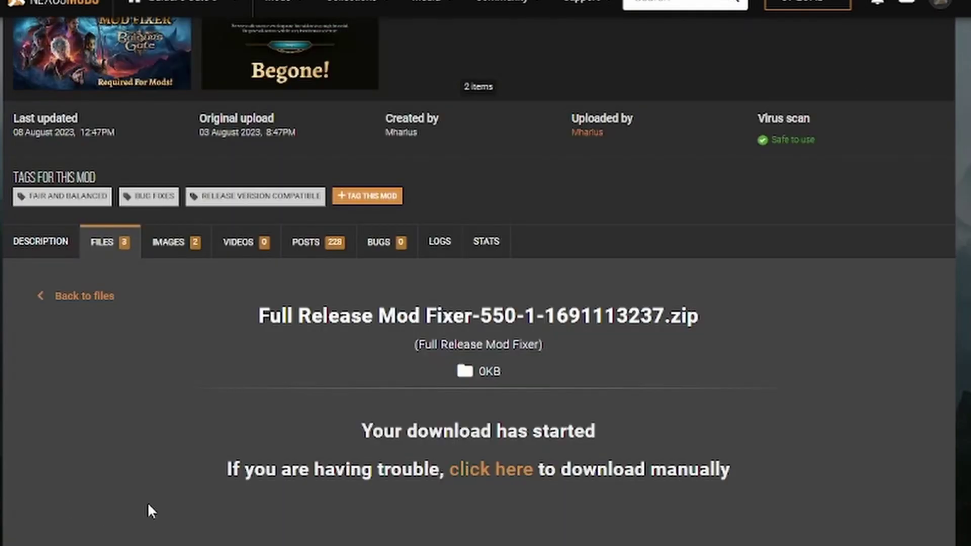
# Step: Review the install instructions in the mod's description, including the extraction path and the warning about the Baldur's Gate 3 Mod Manager
pyautogui.scroll(5, 80, 426)
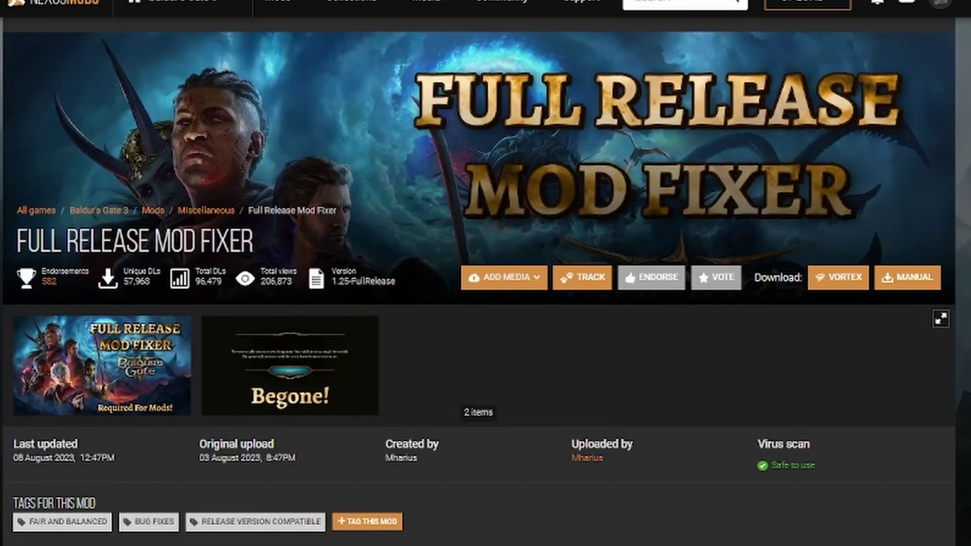
pyautogui.scroll(-5, 182, 386)
pyautogui.scroll(2, 201, 264)
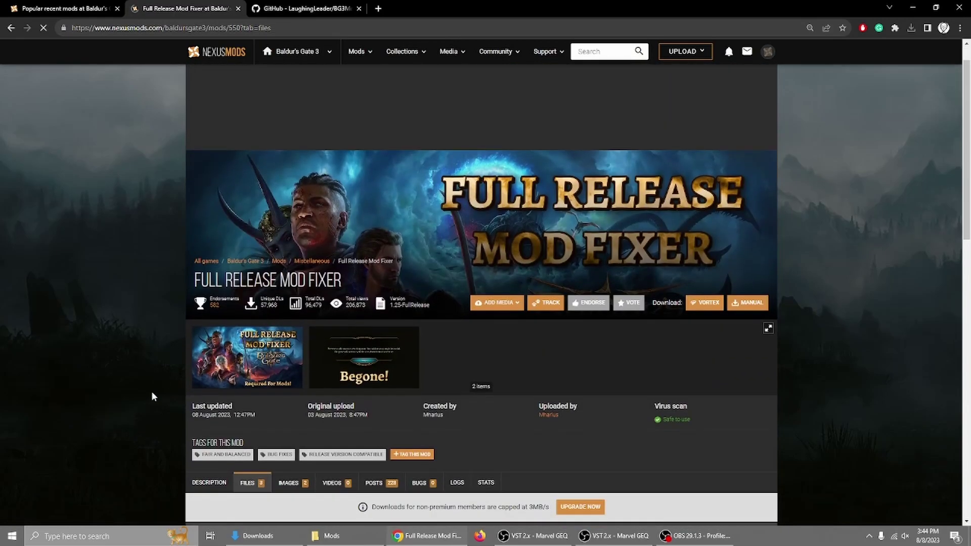
pyautogui.scroll(-5, 150, 390)
pyautogui.click(208, 164)
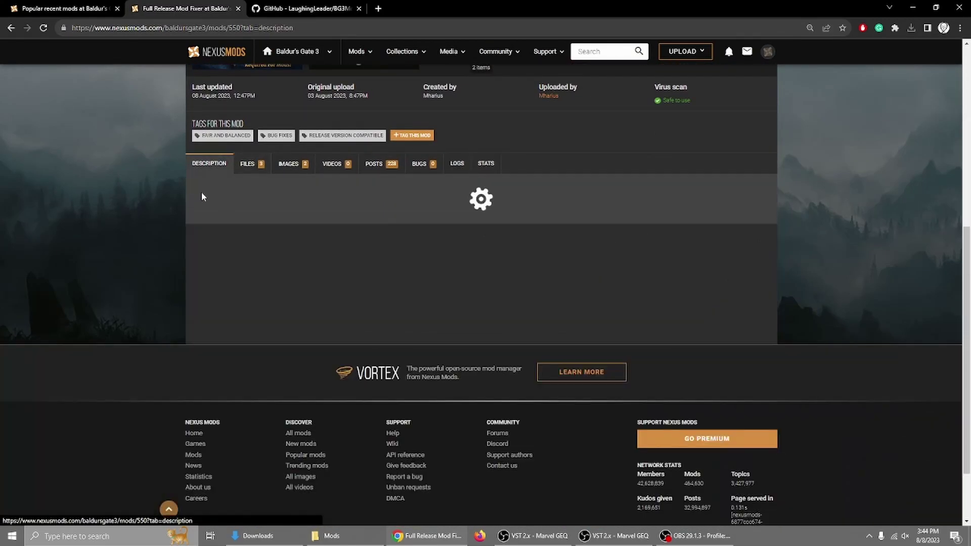
pyautogui.scroll(-3, 248, 344)
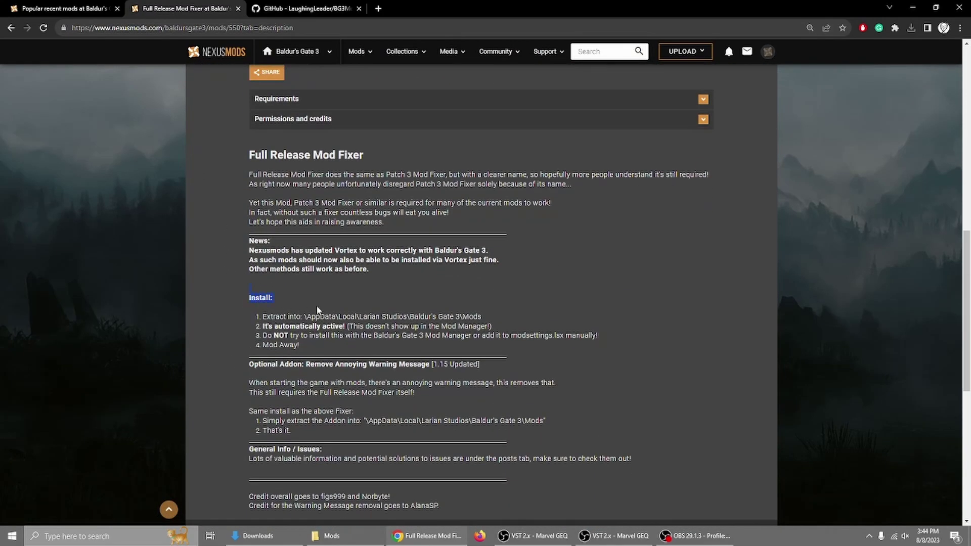
pyautogui.click(313, 301)
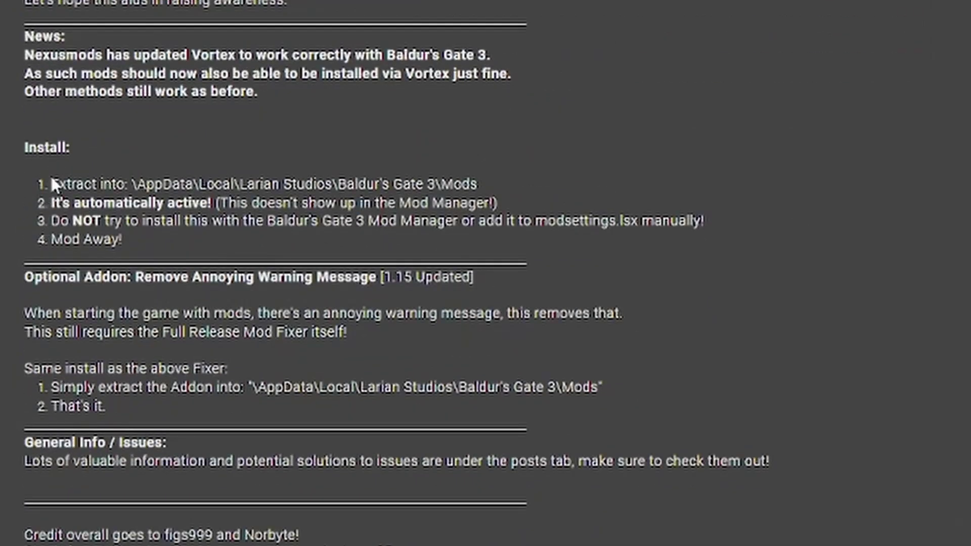
pyautogui.moveTo(52, 185); pyautogui.dragTo(457, 184)
pyautogui.click(96, 221)
pyautogui.moveTo(51, 222); pyautogui.dragTo(246, 223)
pyautogui.moveTo(496, 230); pyautogui.dragTo(664, 223)
pyautogui.scroll(10, 348, 414)
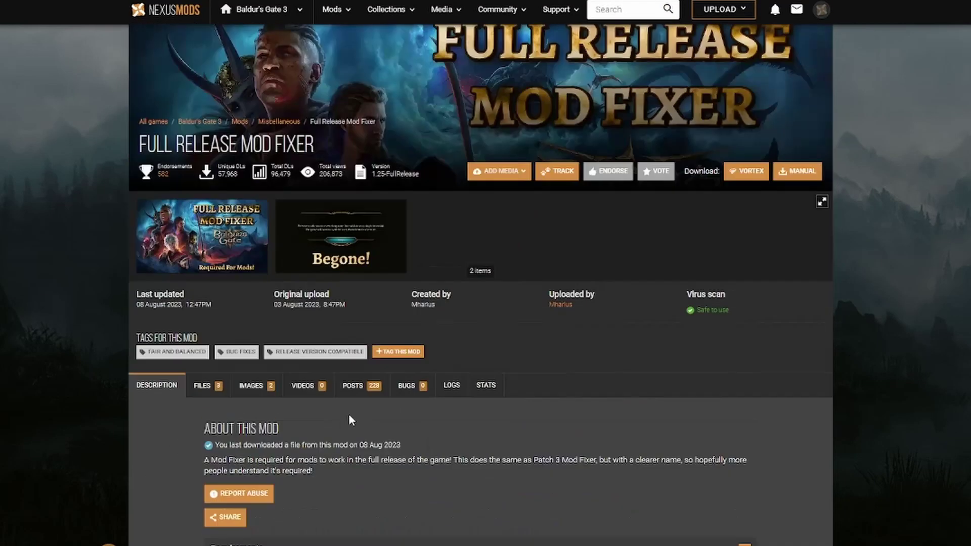
pyautogui.scroll(4, 350, 420)
pyautogui.scroll(-2, 98, 238)
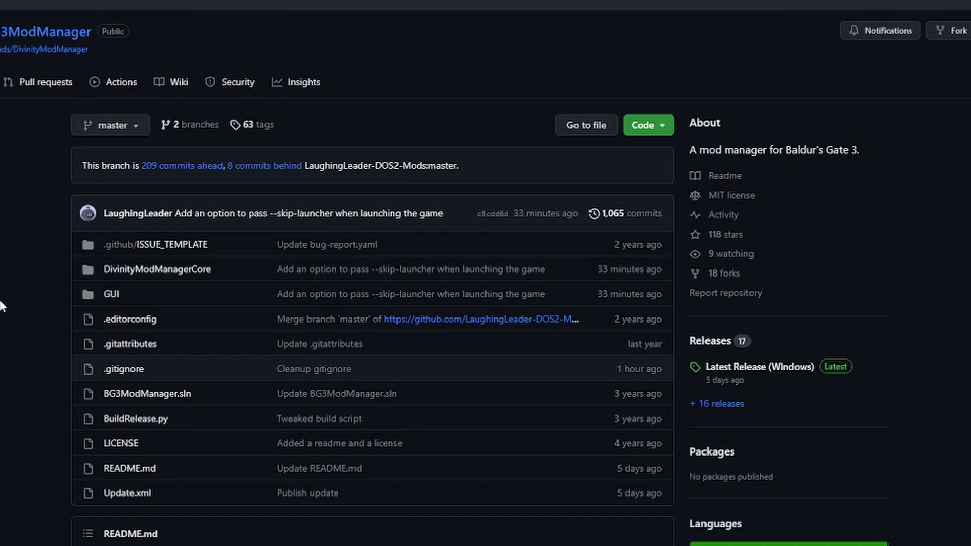
# Step: Find the setup instructions in the BG3ModManager README on GitHub and open the linked Microsoft .NET Framework 4.7.2 download page
pyautogui.scroll(-8, 2, 306)
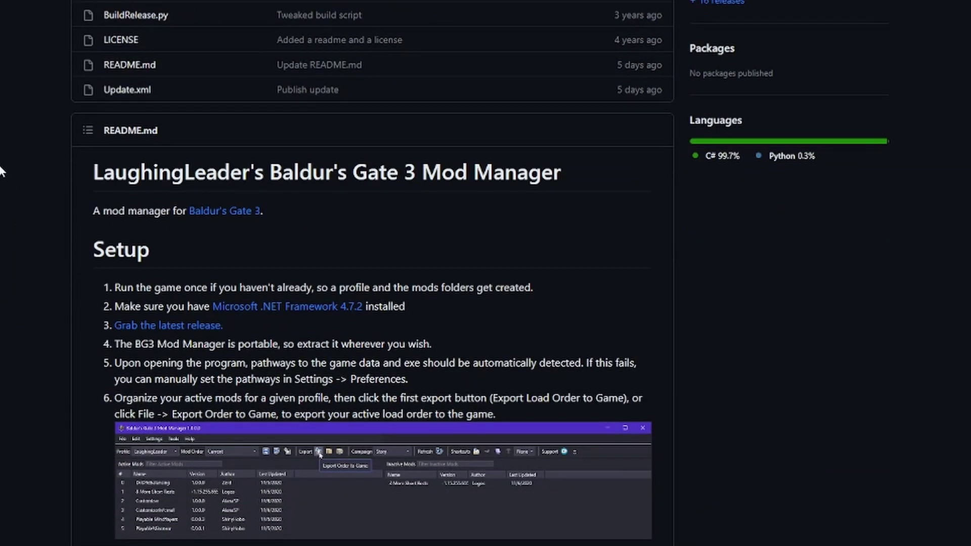
pyautogui.scroll(-3, 2, 172)
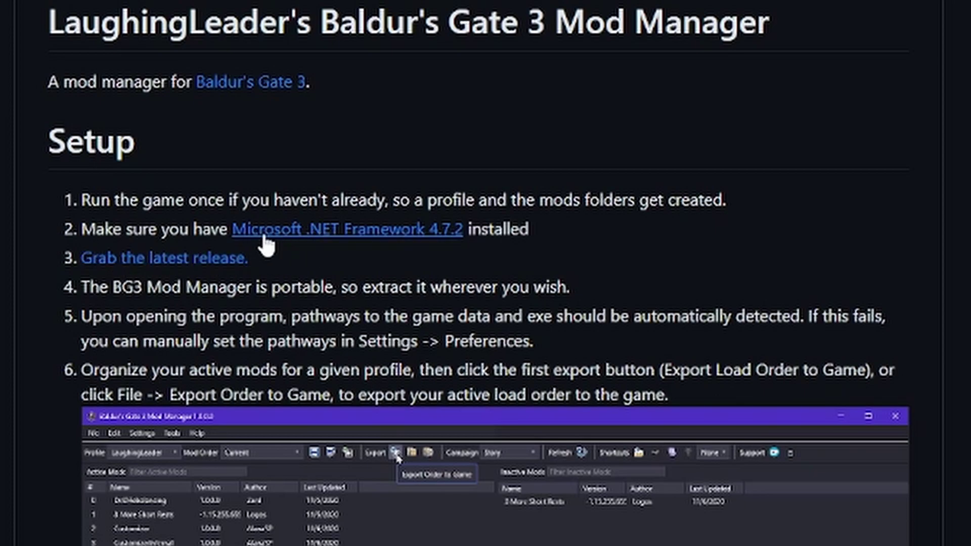
pyautogui.click(394, 234)
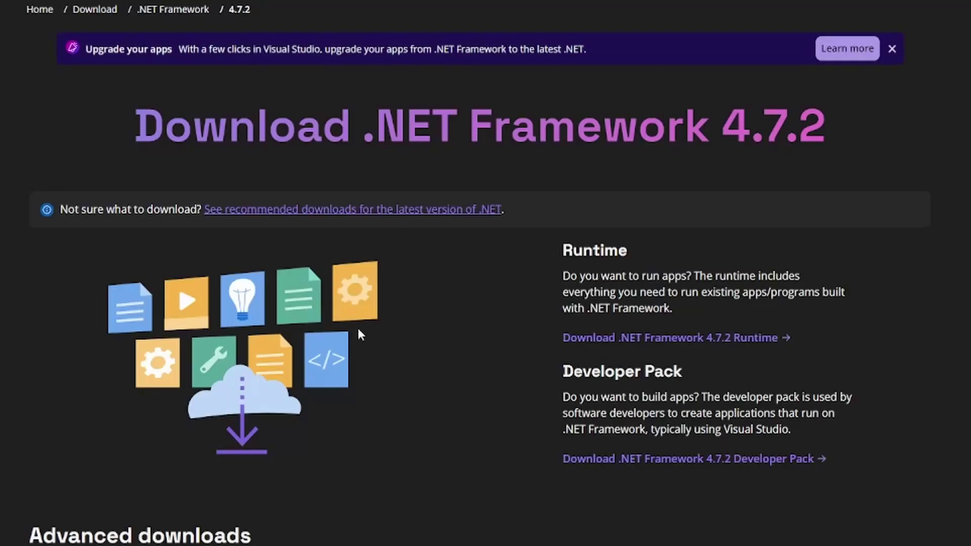
# Step: Download the .NET Framework 4.7.2 Runtime, run its installer and examine the details it gives about the installation
pyautogui.scroll(-5, 354, 334)
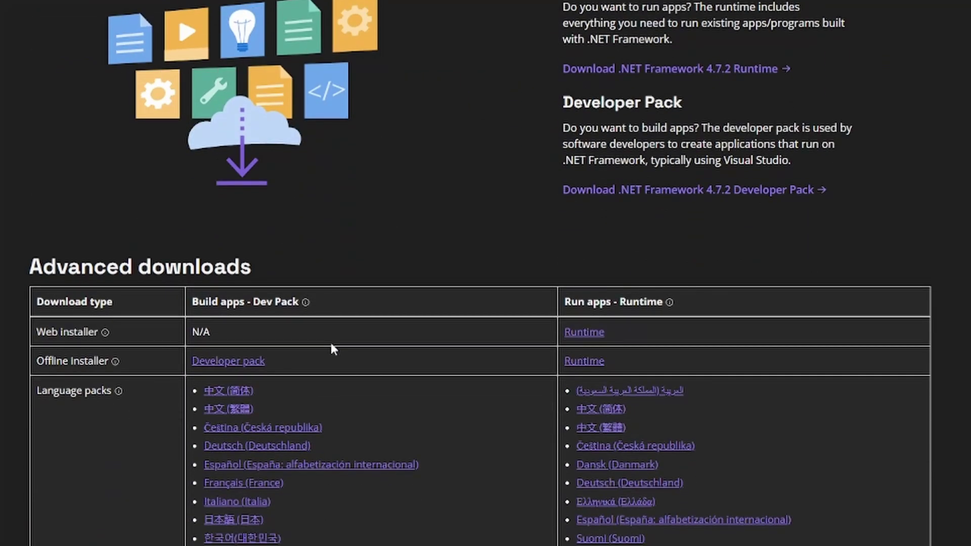
pyautogui.scroll(5, 590, 323)
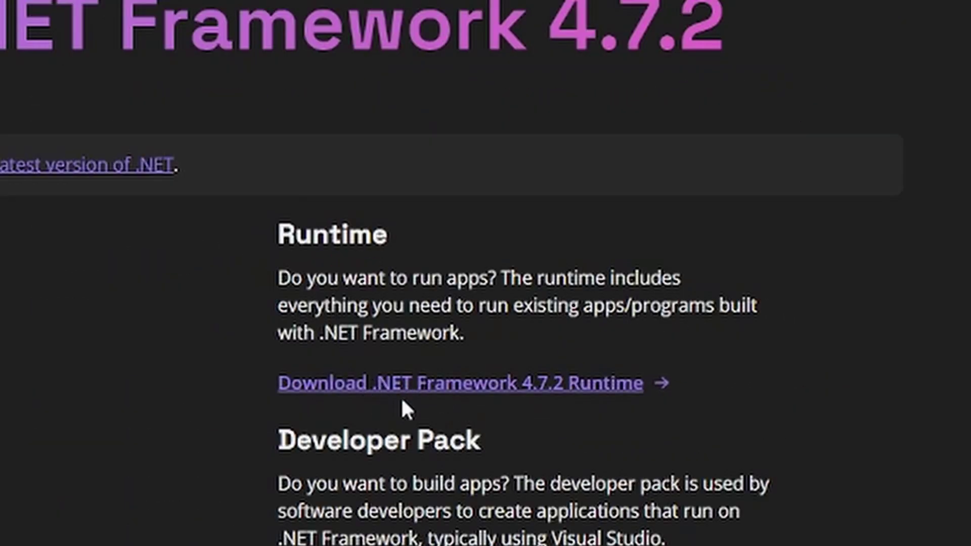
pyautogui.click(506, 390)
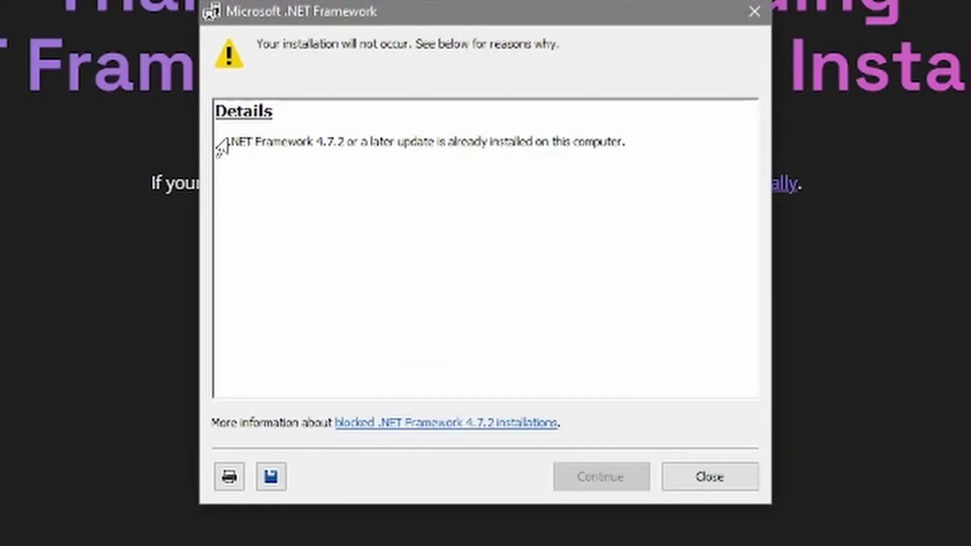
pyautogui.moveTo(231, 144); pyautogui.dragTo(651, 156)
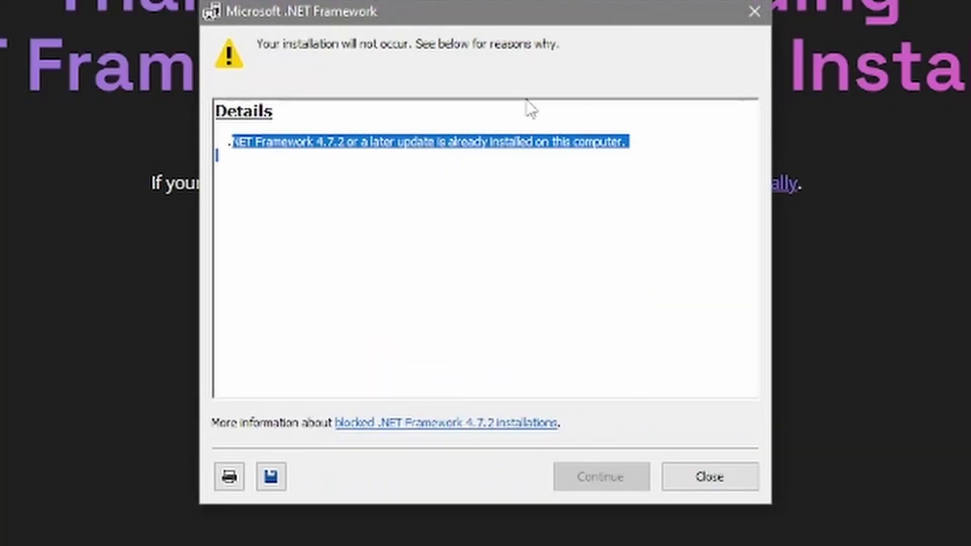
# Step: Close the .NET Framework installer and download the latest BG3 Mod Manager release linked in the GitHub README
pyautogui.click(514, 130)
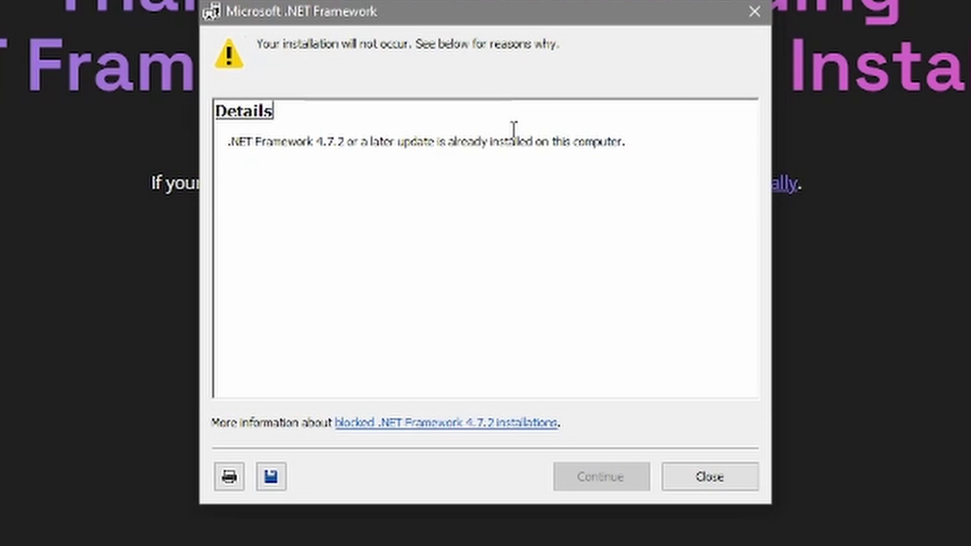
pyautogui.click(727, 480)
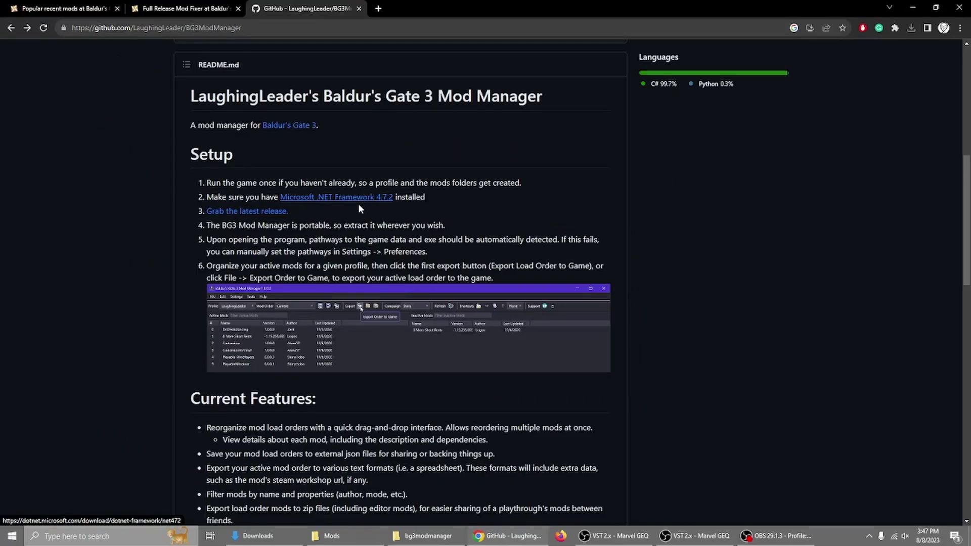
pyautogui.click(251, 213)
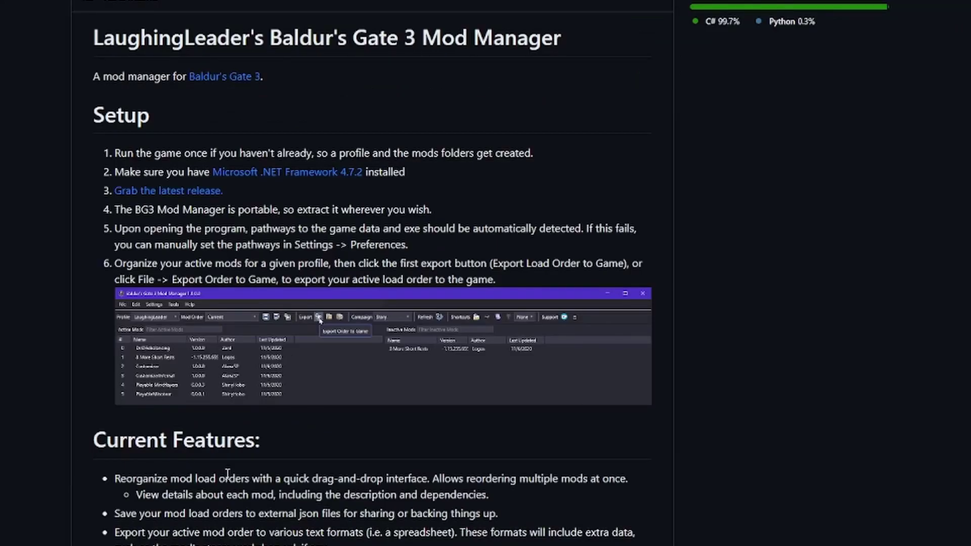
# Step: Put BG3ModManager_Latest.zip in the bg3modmanager folder and extract its contents there
pyautogui.hotkey('alt', 'Tab')
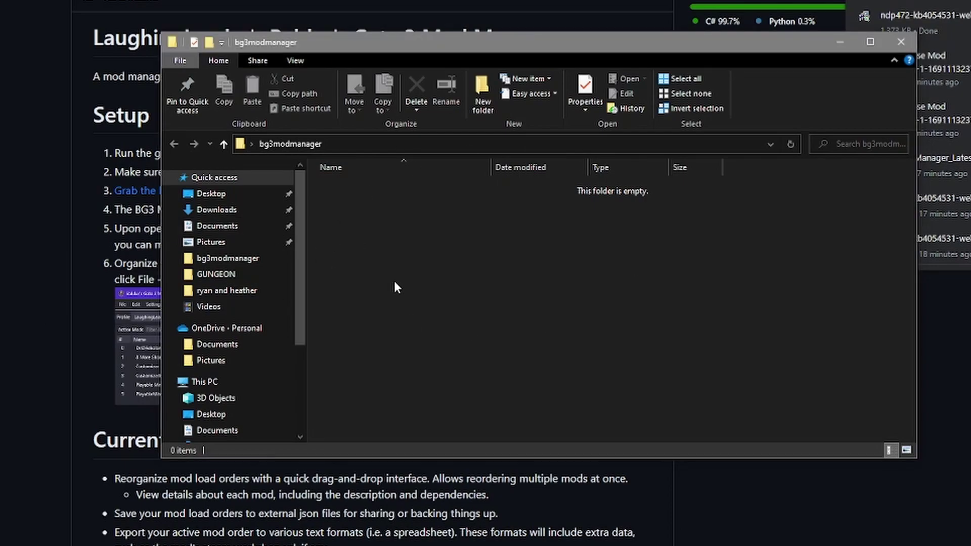
pyautogui.rightClick(389, 193)
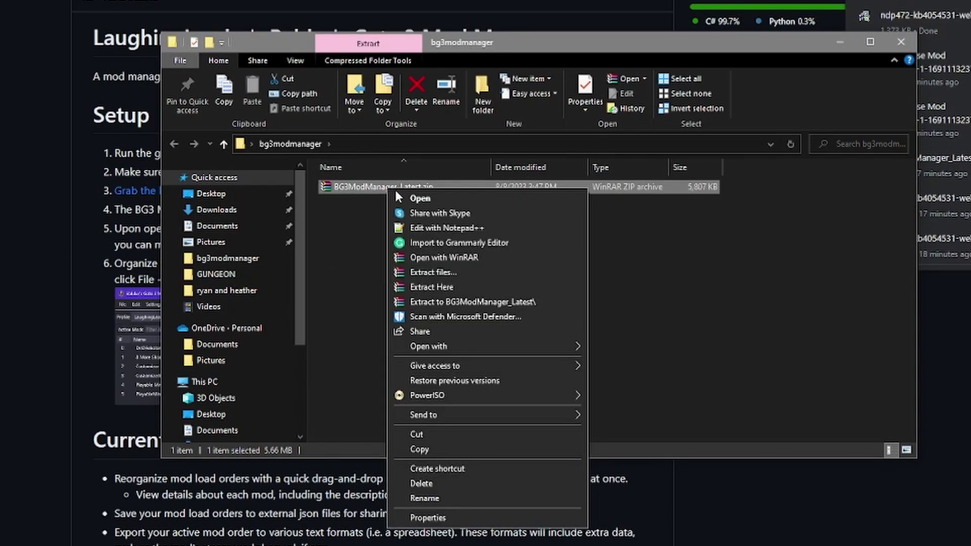
pyautogui.click(431, 287)
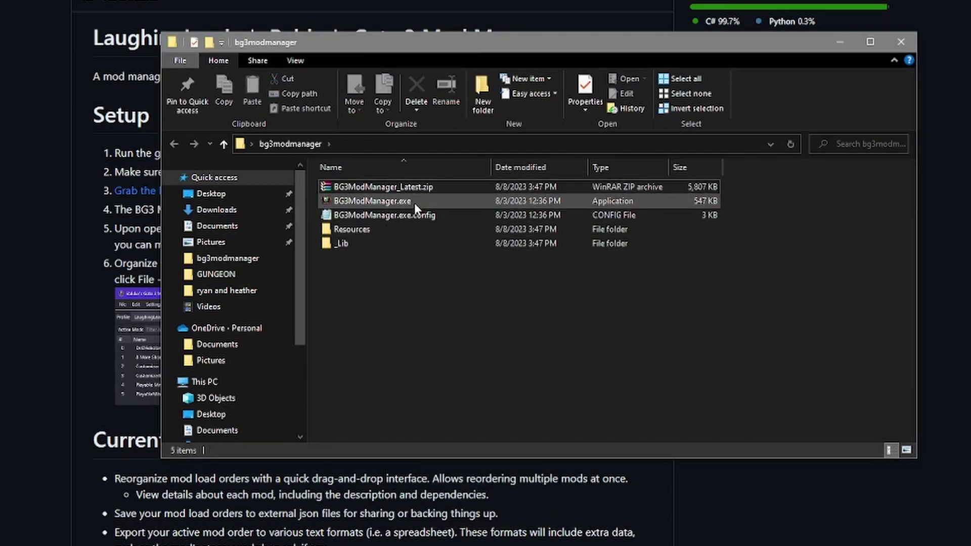
# Step: Delete the BG3ModManager_Latest.zip archive from the bg3modmanager folder and run BG3ModManager.exe
pyautogui.click(409, 187)
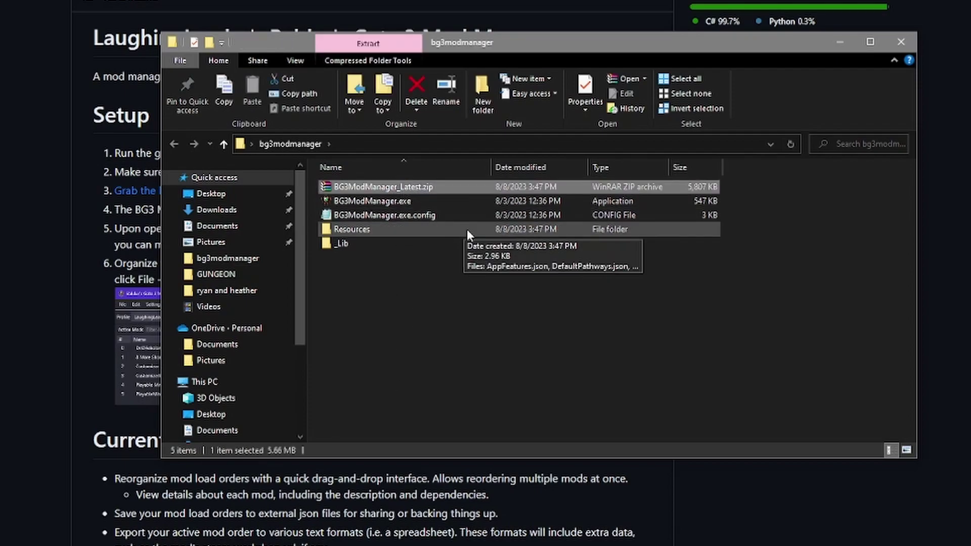
pyautogui.press('Delete')
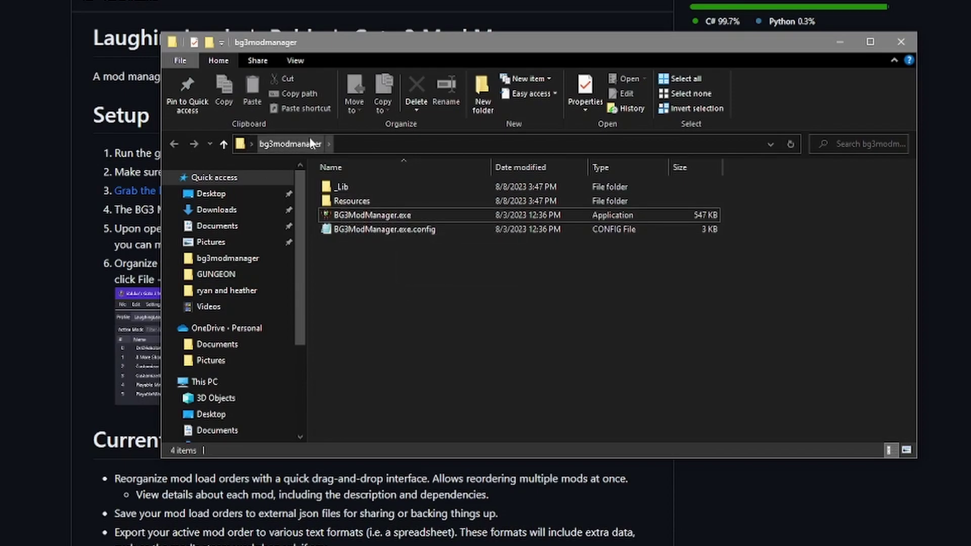
pyautogui.doubleClick(374, 215)
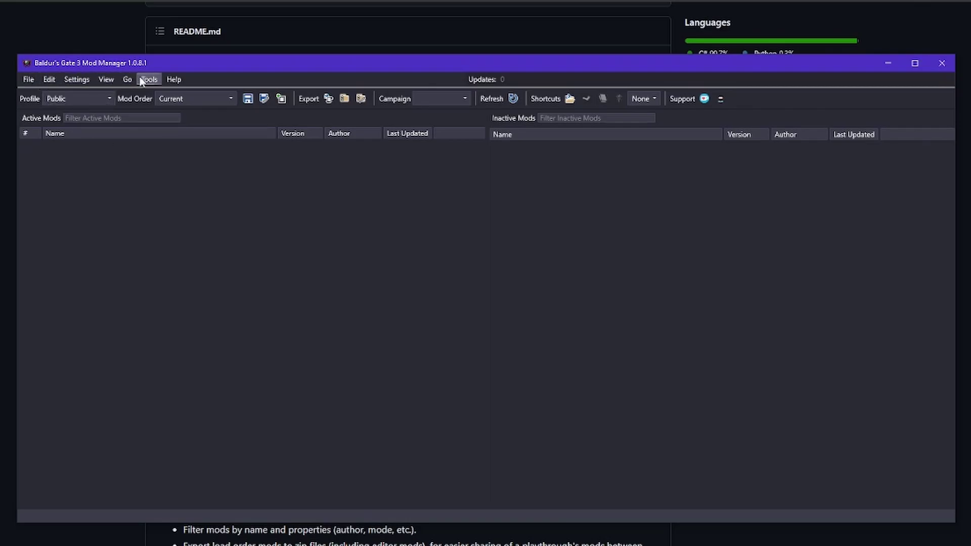
# Step: Open the mod manager's Preferences and examine the Game Data Path and Game Executable Path settings
pyautogui.click(28, 79)
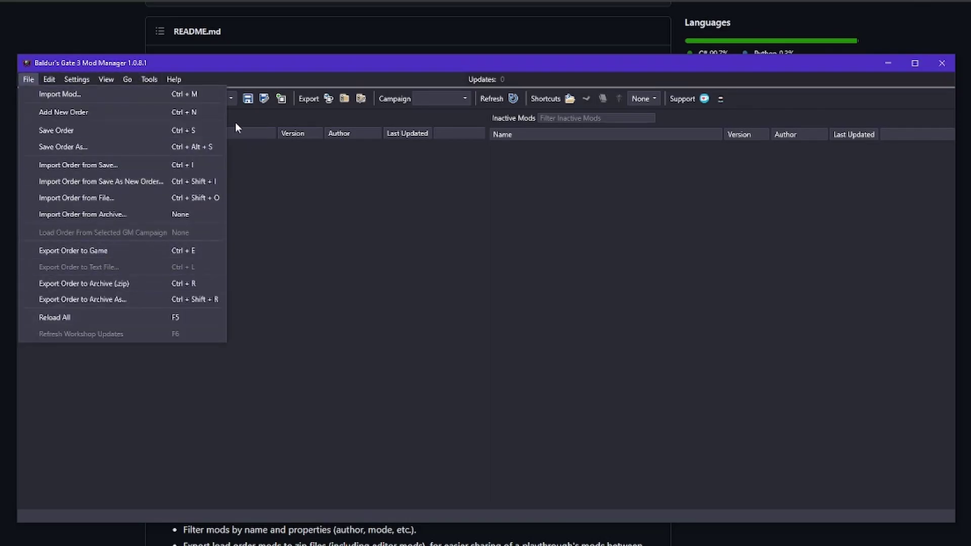
pyautogui.click(92, 93)
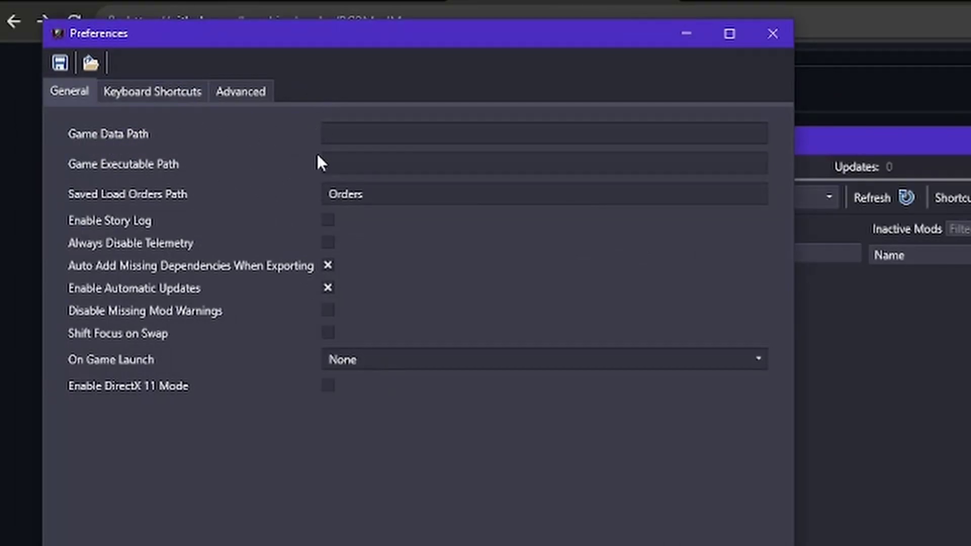
pyautogui.click(390, 134)
pyautogui.click(361, 160)
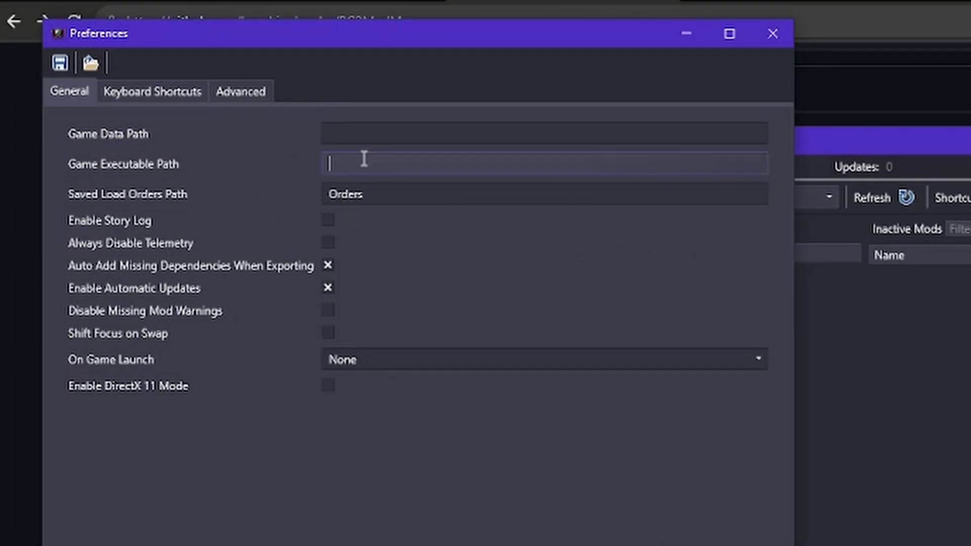
pyautogui.click(365, 137)
pyautogui.click(387, 162)
pyautogui.click(352, 130)
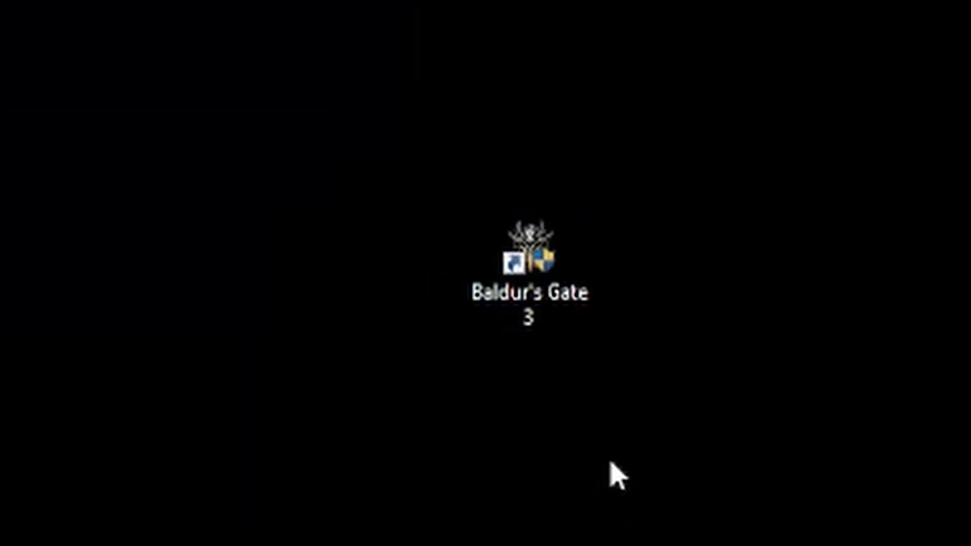
# Step: Open the game's install folder from the Baldur's Gate 3 desktop shortcut and copy the folder path
pyautogui.rightClick(542, 254)
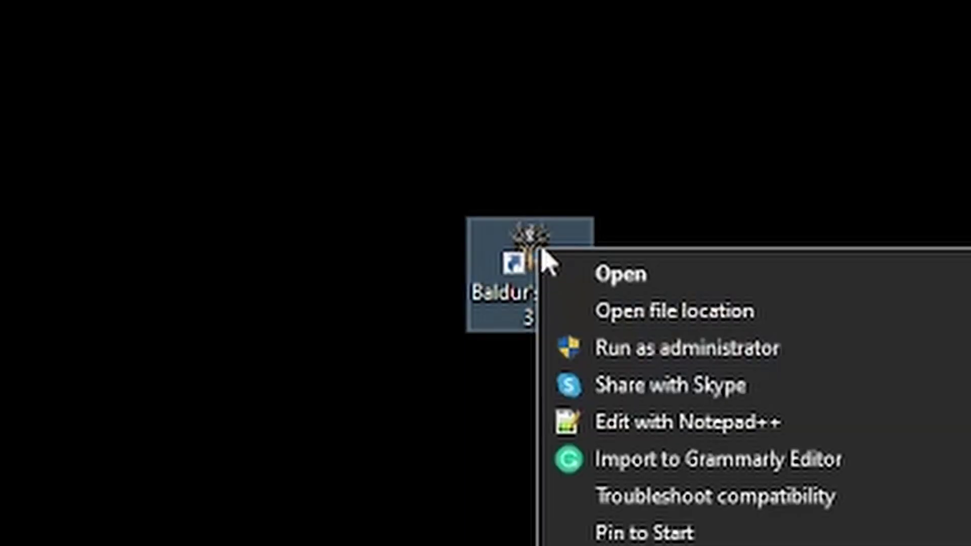
pyautogui.click(692, 319)
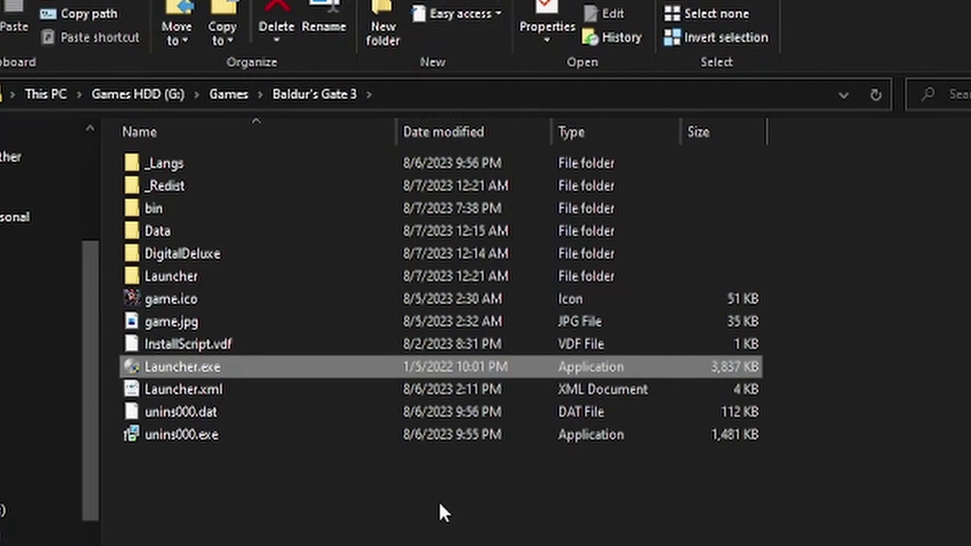
pyautogui.click(440, 512)
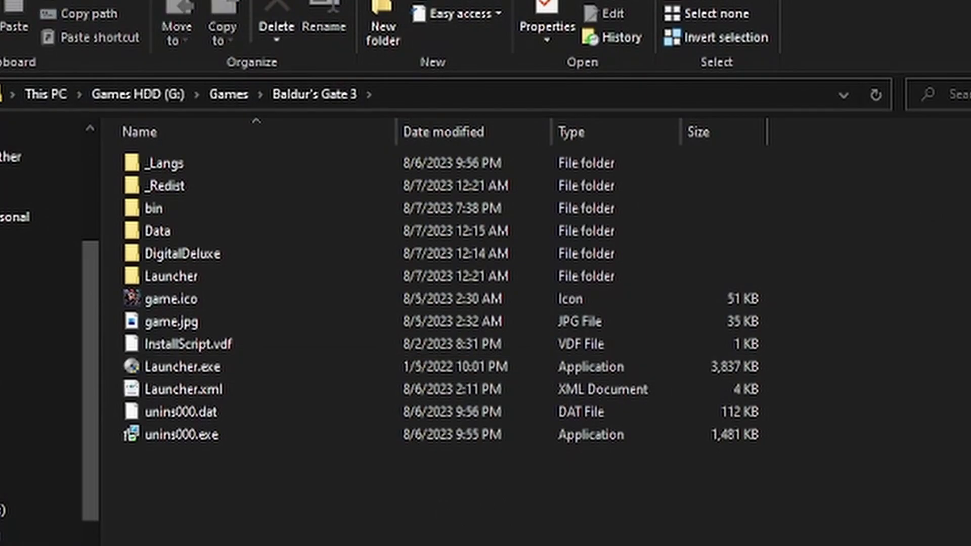
pyautogui.click(434, 94)
pyautogui.hotkey('ctrl', 'c')
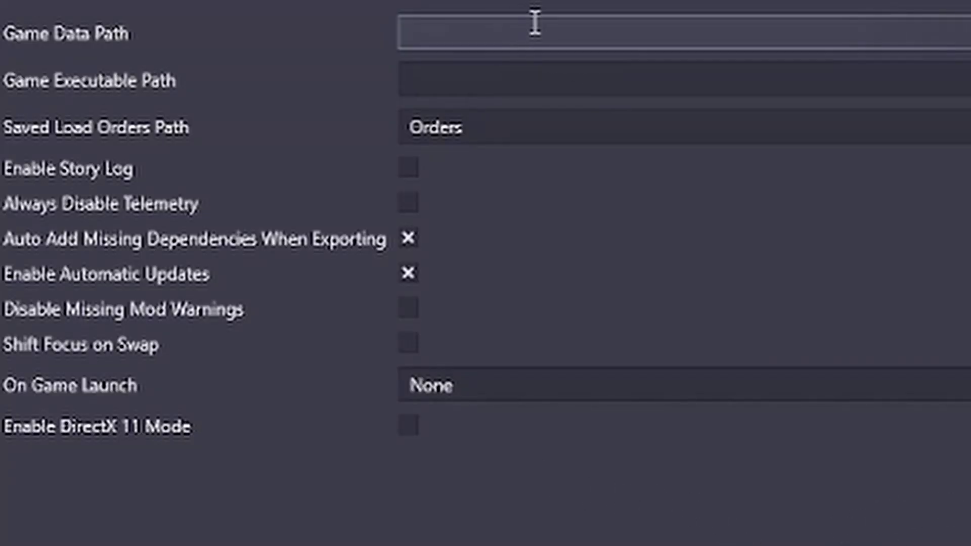
# Step: Set Game Executable Path to G:\Games\Baldur's Gate 3 and Game Data Path to G:\Games\Baldur's Gate 3/Data, and close Preferences
pyautogui.click(517, 80)
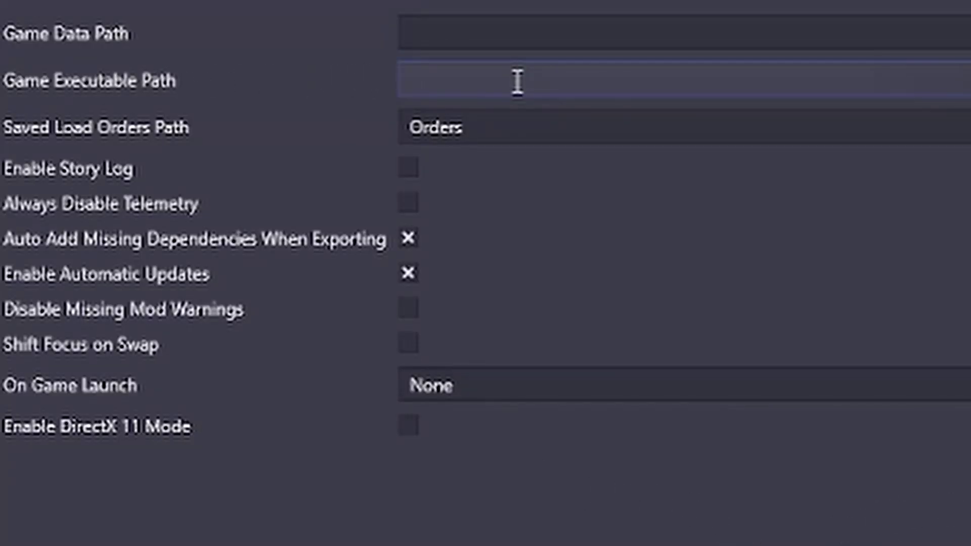
pyautogui.hotkey('ctrl', 'v')
pyautogui.click(629, 46)
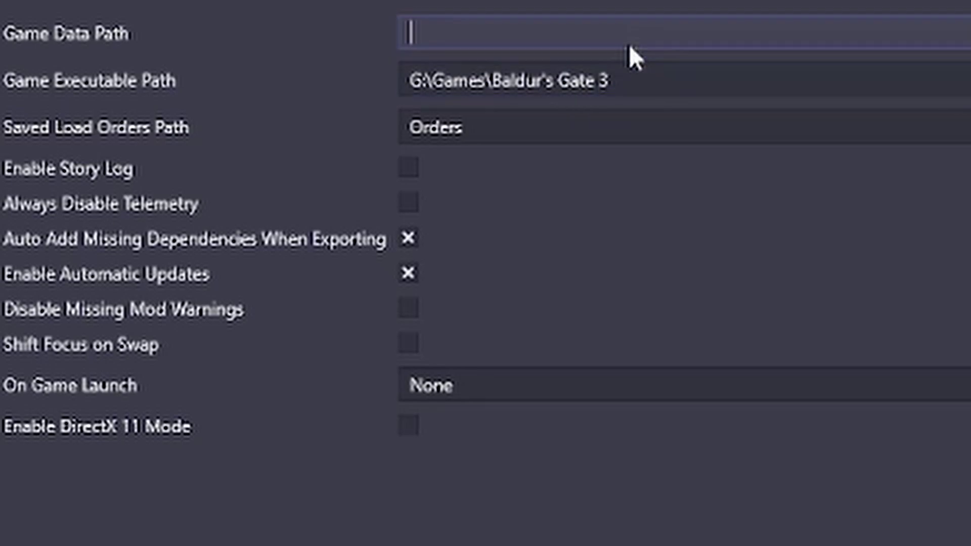
pyautogui.hotkey('ctrl', 'v')
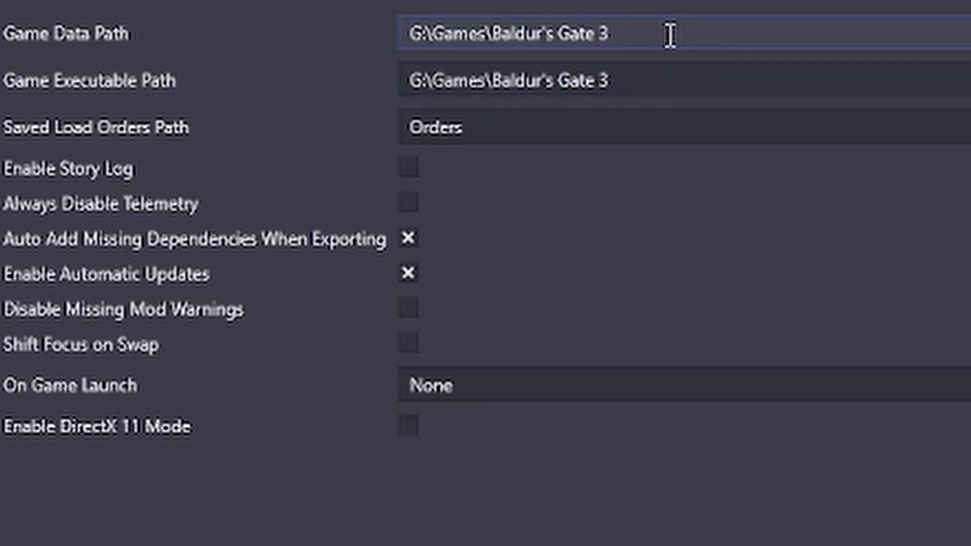
pyautogui.write('/DA')
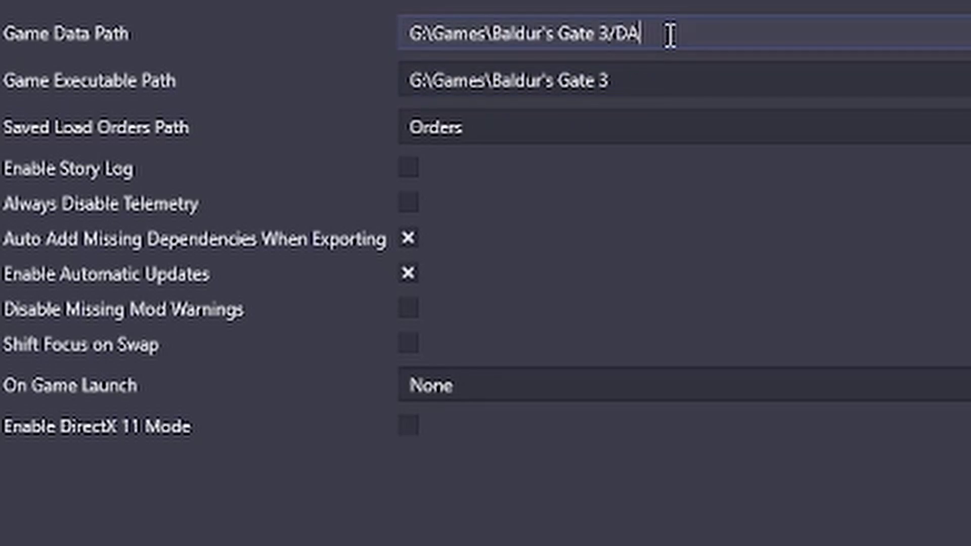
pyautogui.press('BackSpace')
pyautogui.write('ata')
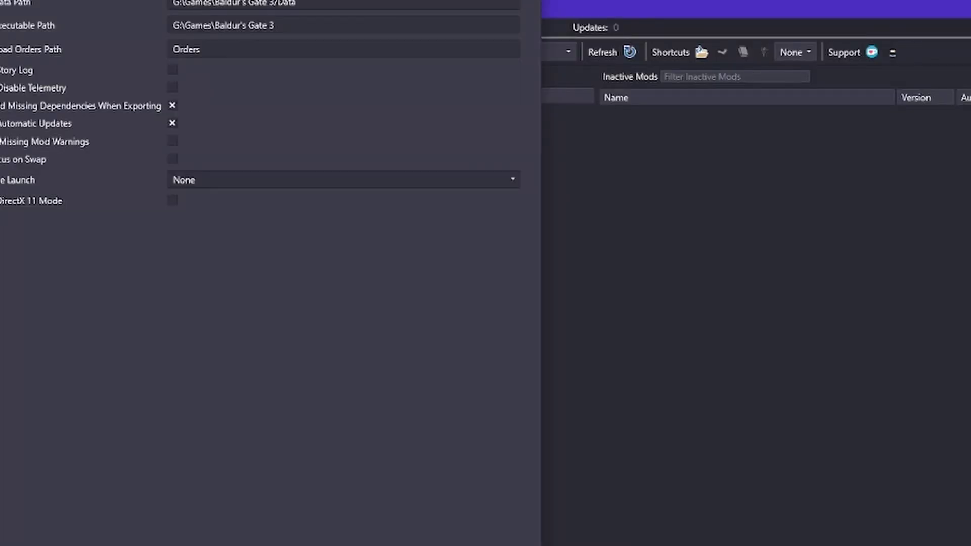
pyautogui.press('Escape')
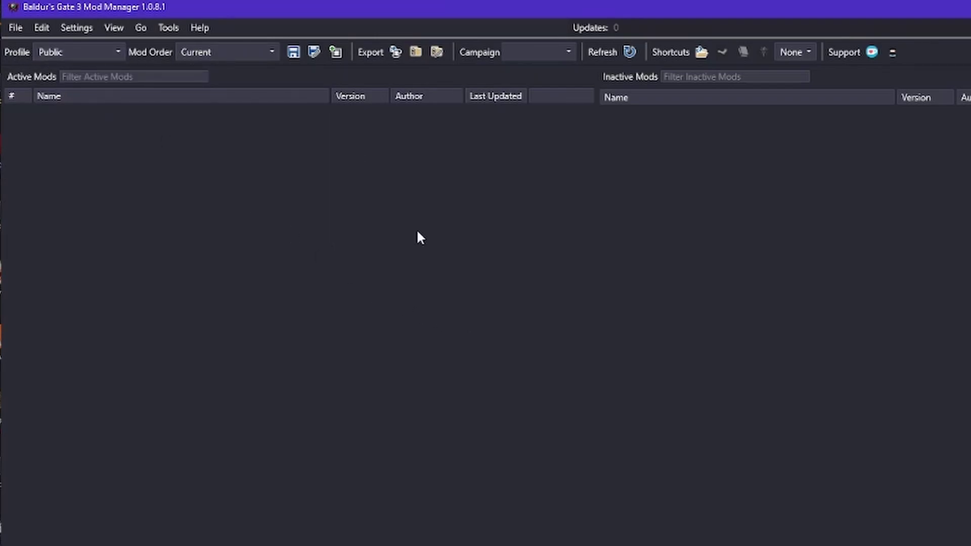
# Step: Check the mod manager's Import Mod option and start a manual download of Full Release Mod Fixer from its Nexus Mods files page
pyautogui.click(15, 28)
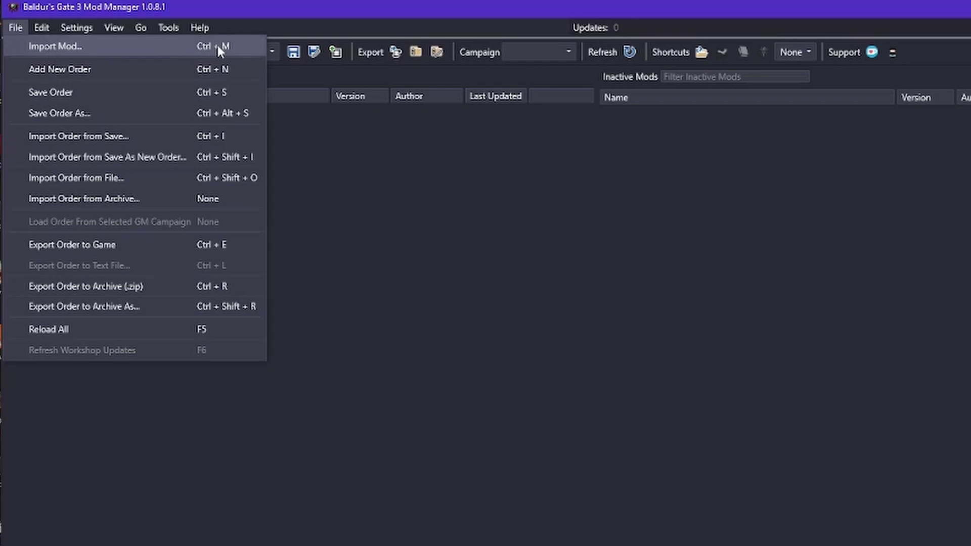
pyautogui.click(293, 140)
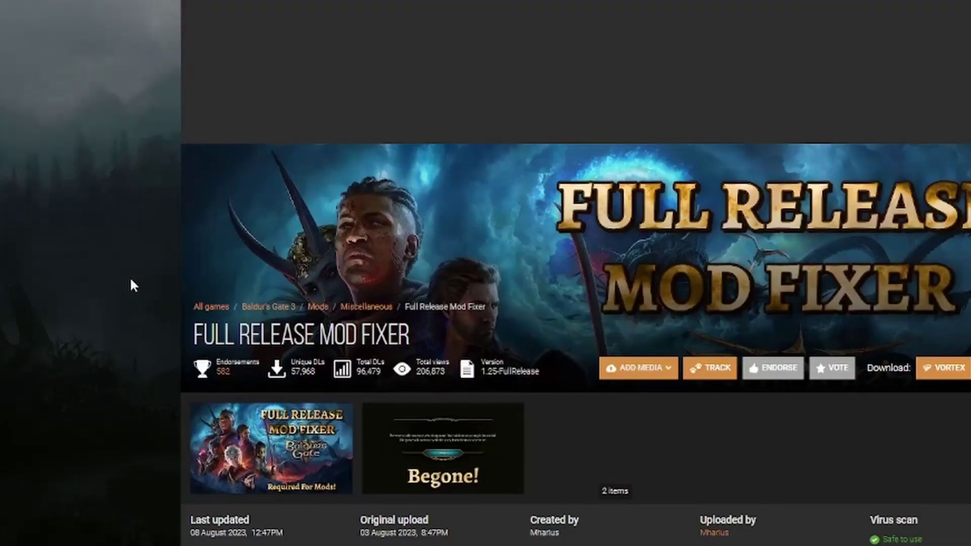
pyautogui.scroll(-5, 129, 276)
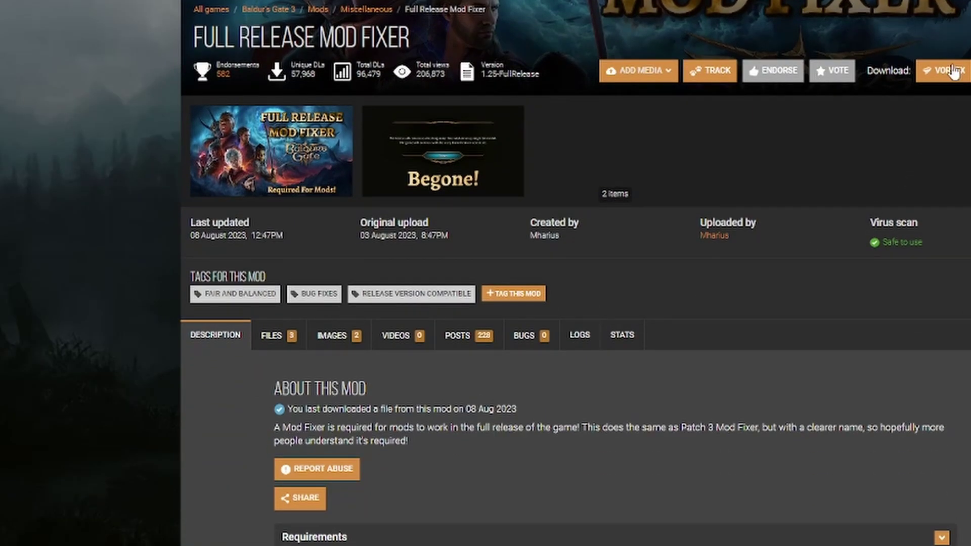
pyautogui.click(925, 69)
pyautogui.scroll(-2, 643, 495)
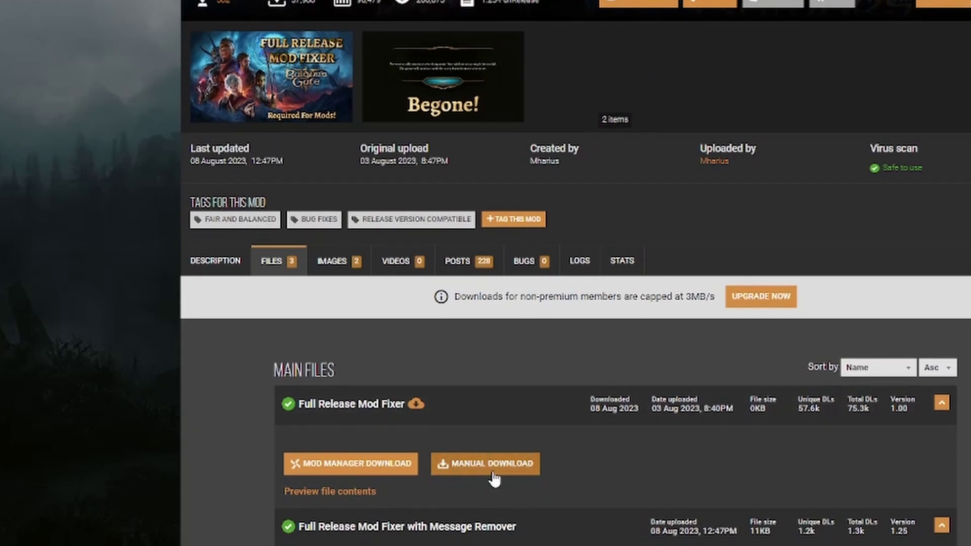
pyautogui.click(494, 471)
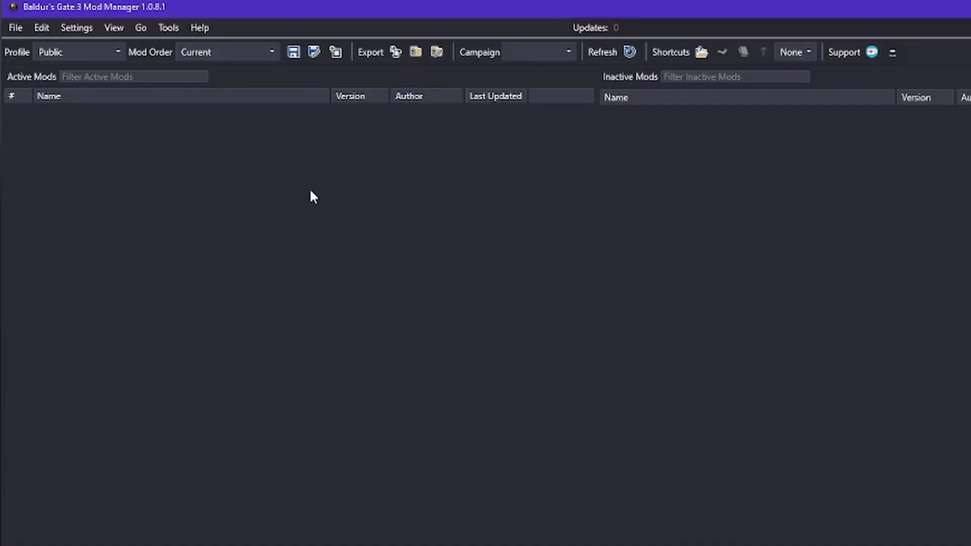
# Step: Return to the BG3 Mod Manager and start importing a mod
pyautogui.click(15, 29)
pyautogui.click(42, 50)
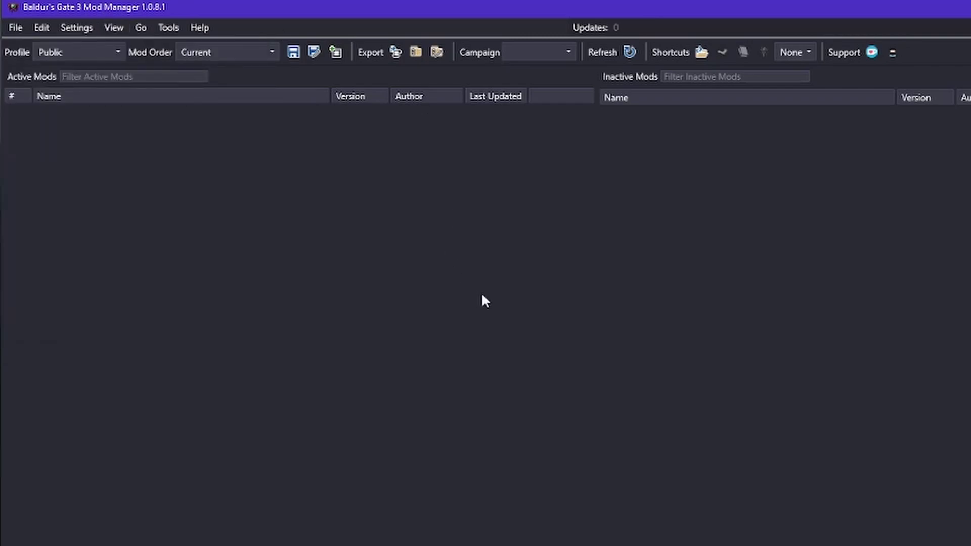